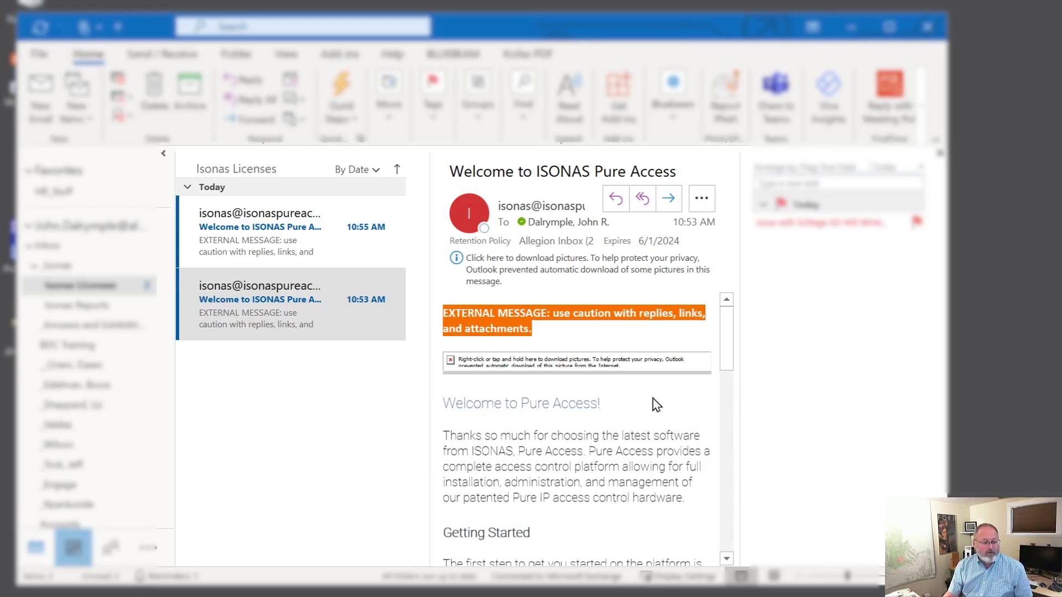
Step: Open the Welcome to ISONAS Pure Access email and read its REGISTER link and STEP1–STEP3 instructions
click(278, 309)
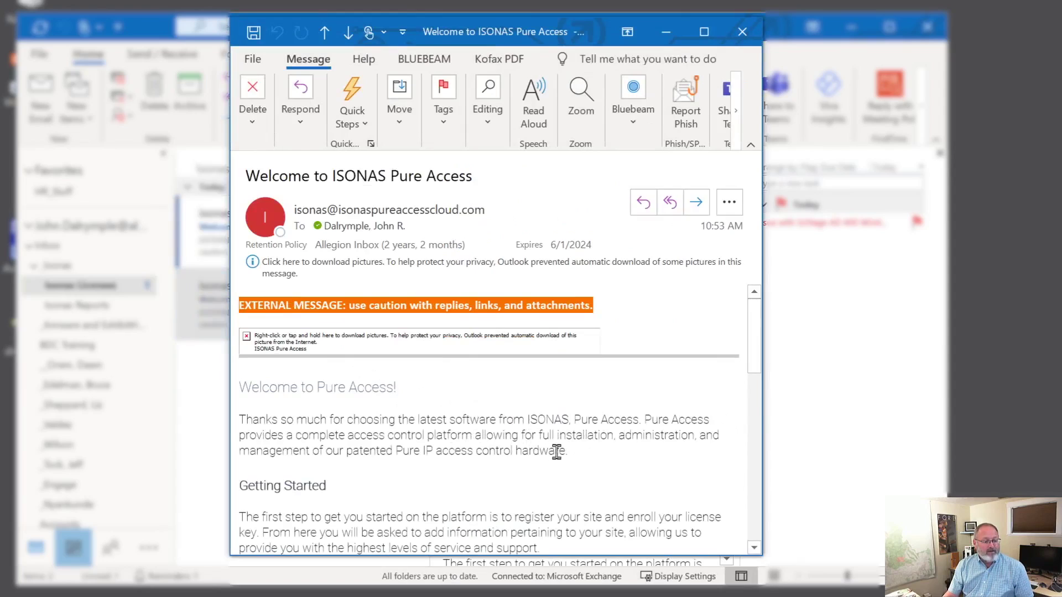
scroll(563, 452, down, 3)
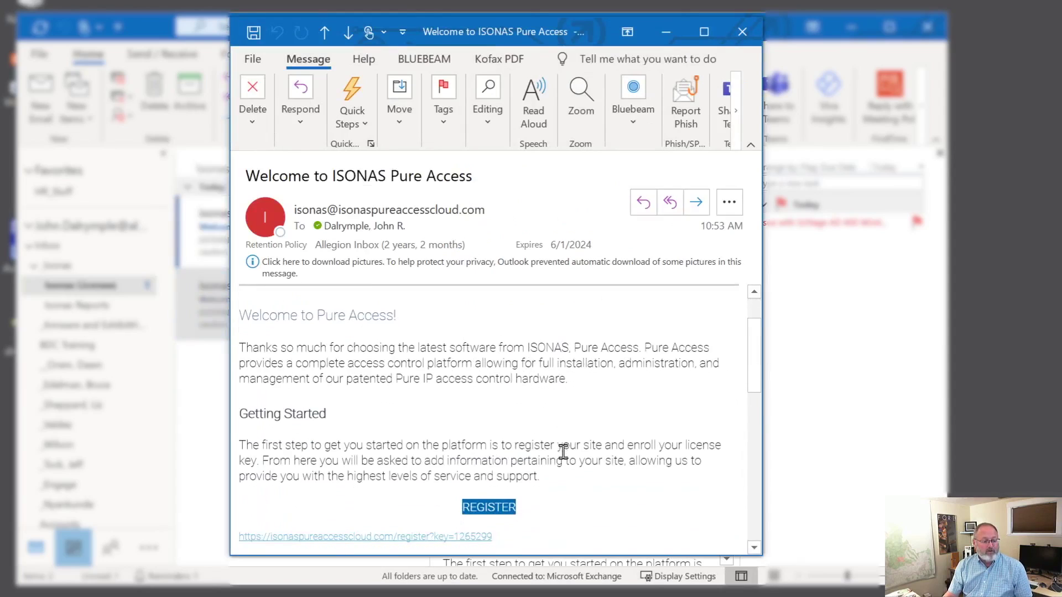
scroll(604, 444, down, 1)
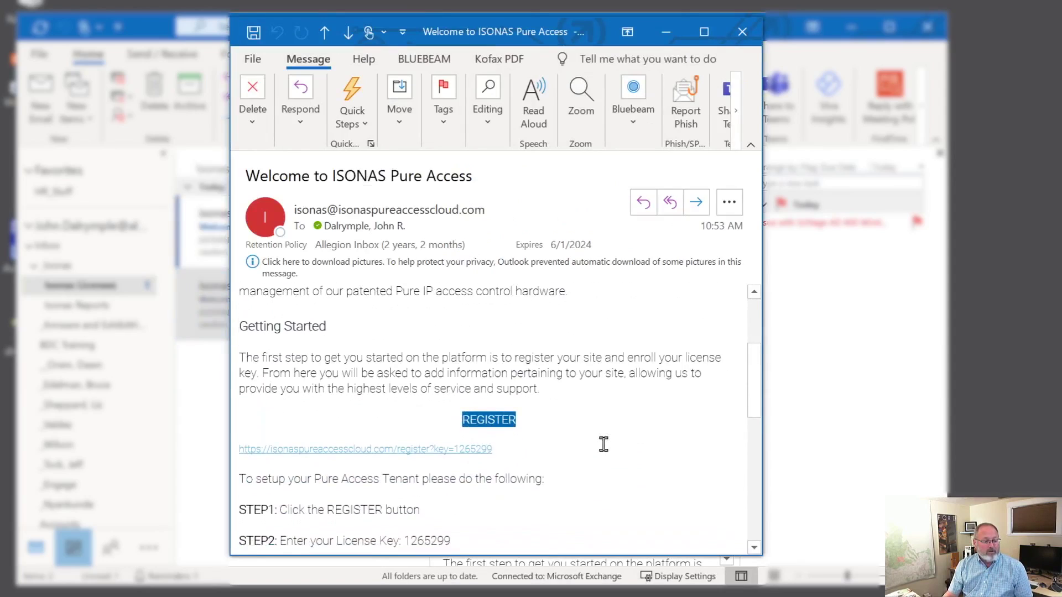
scroll(604, 445, down, 2)
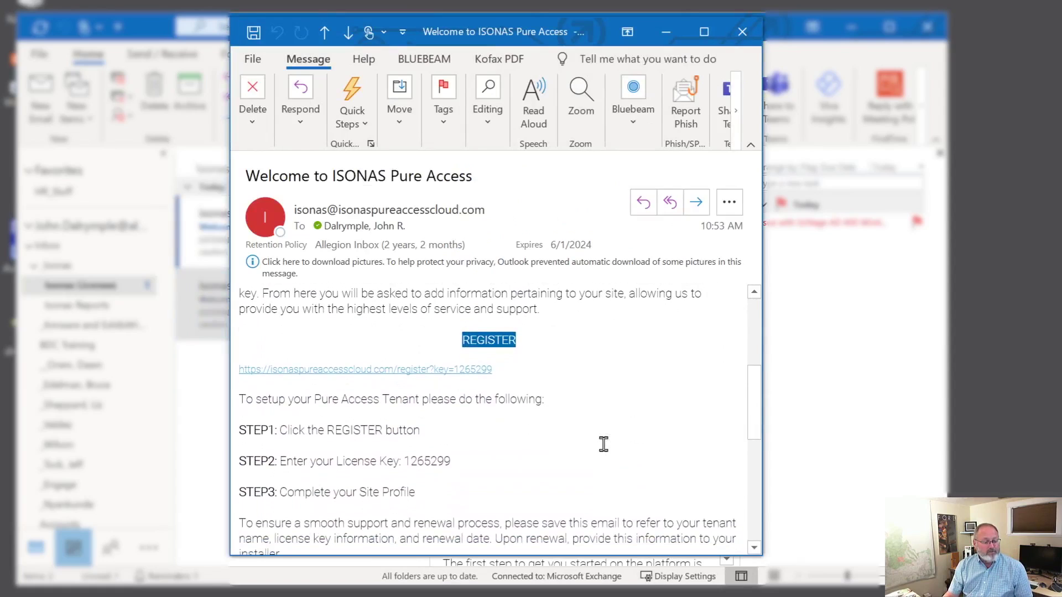
scroll(603, 444, down, 1)
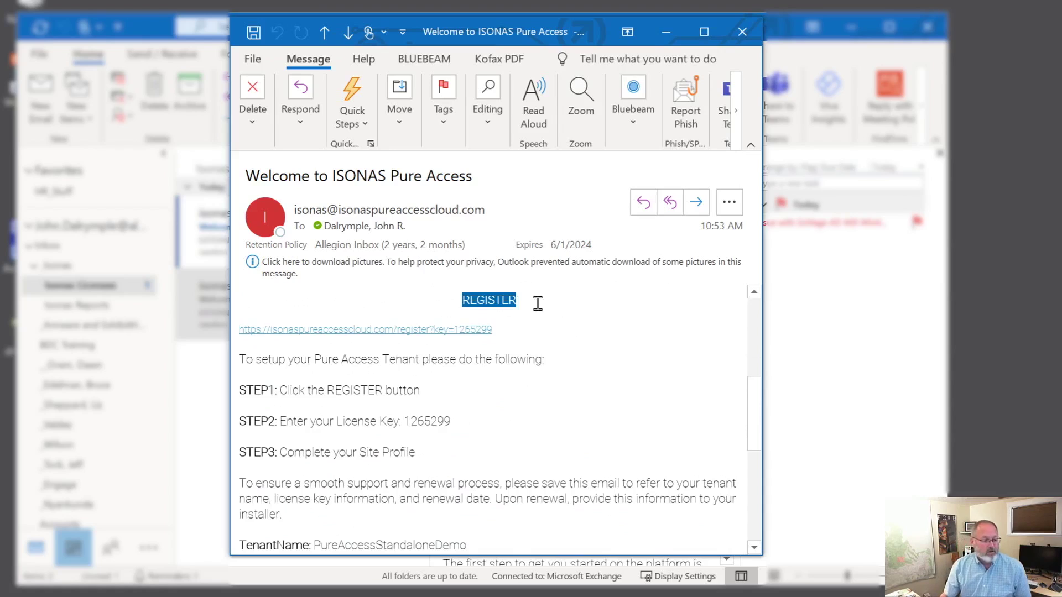
scroll(588, 351, down, 2)
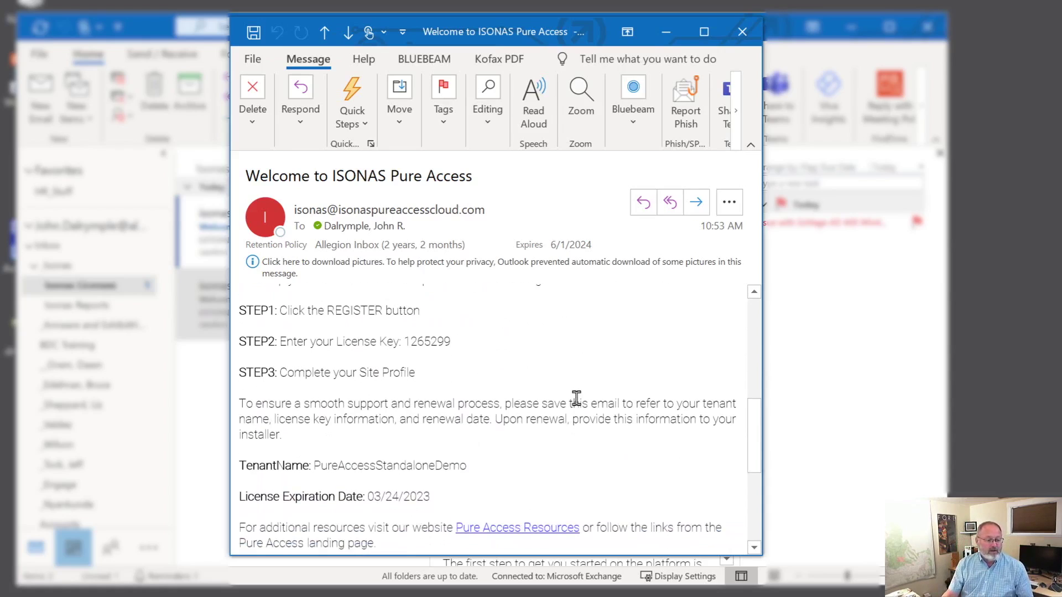
scroll(574, 415, up, 3)
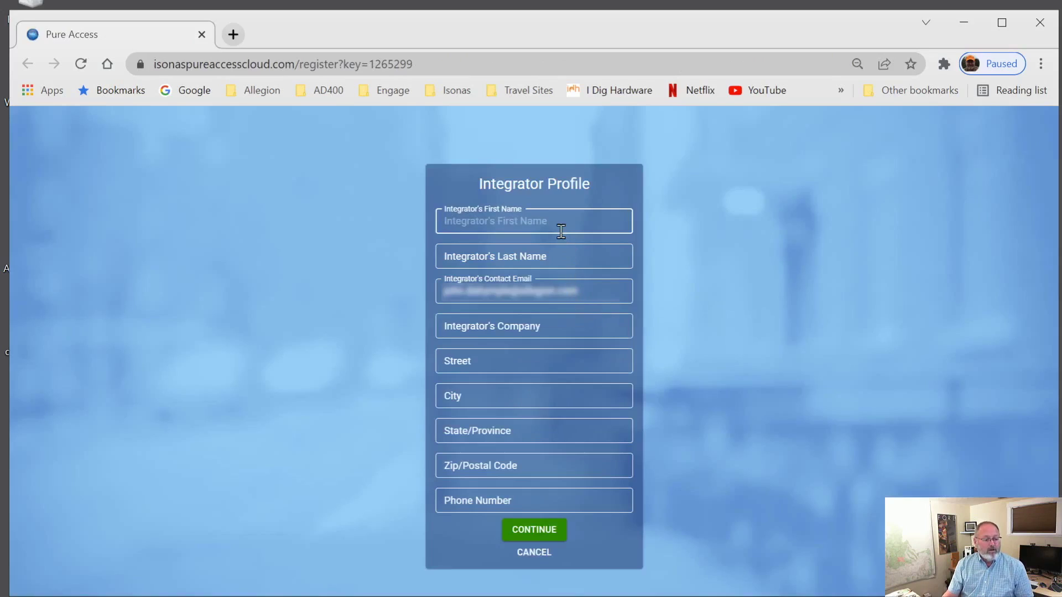
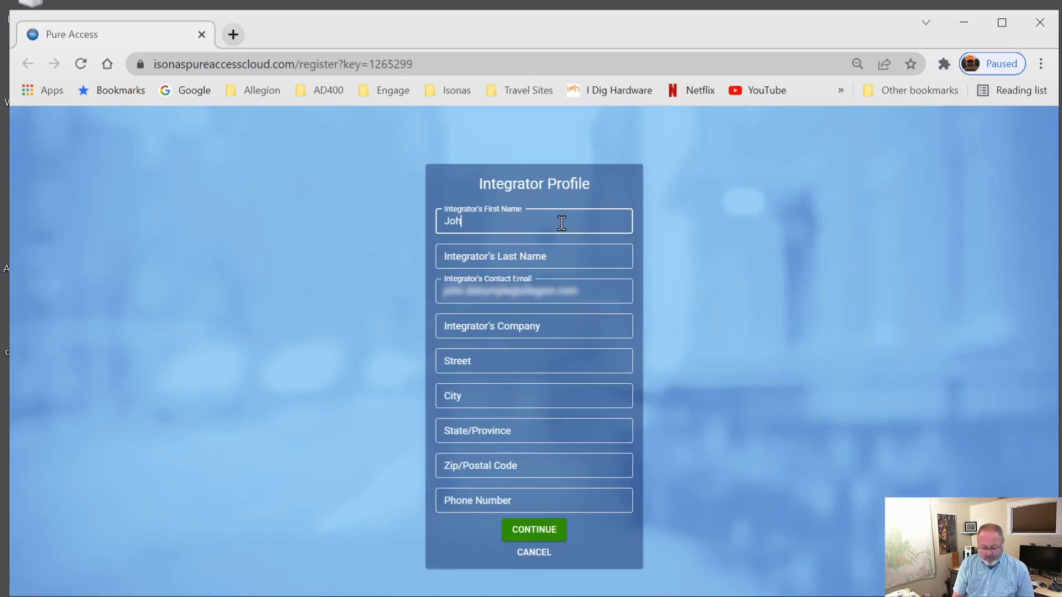
Step: Enter the integrator's first and last name, autofill the remaining details, add the phone number, and continue
key(Tab)
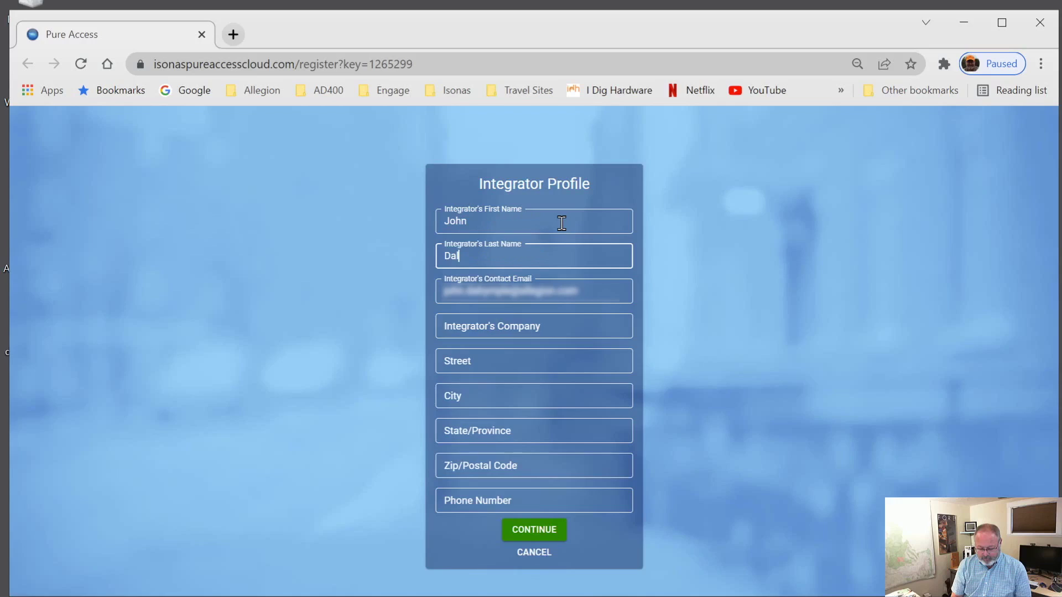
key(Down)
key(Return)
text(765 5)
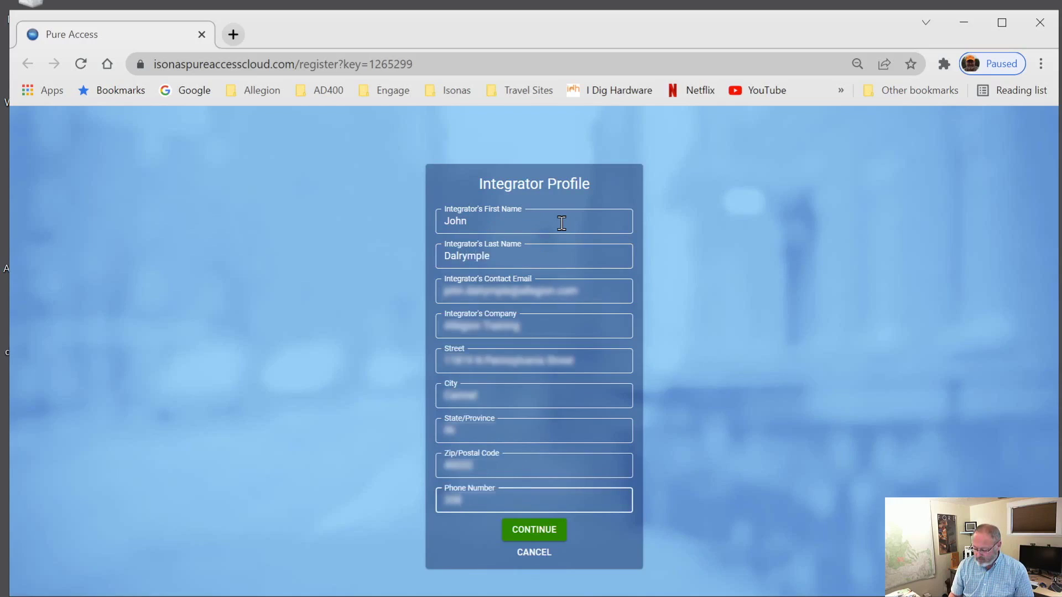
text(143)
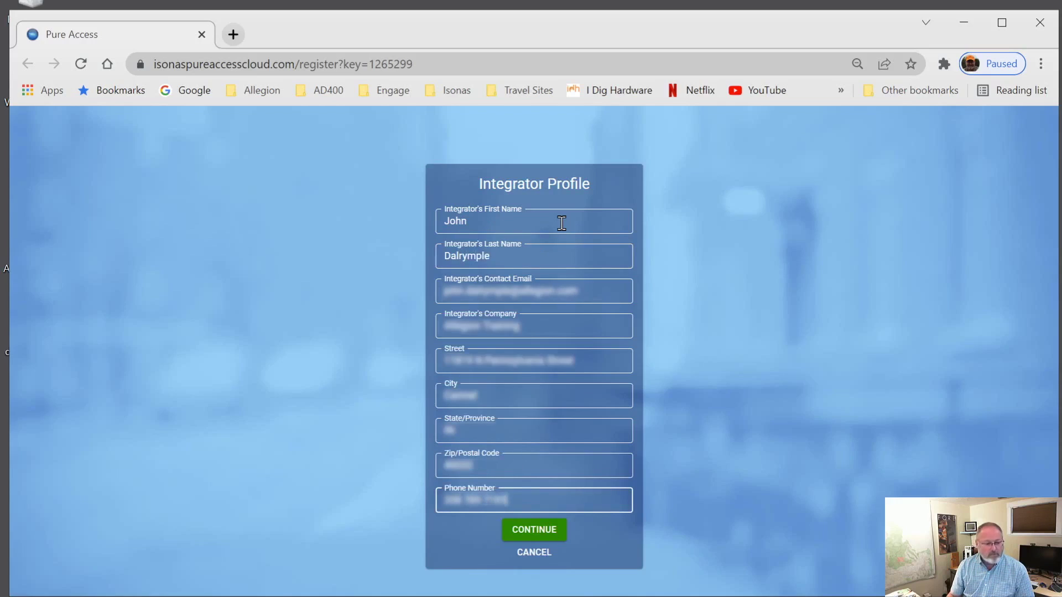
click(519, 532)
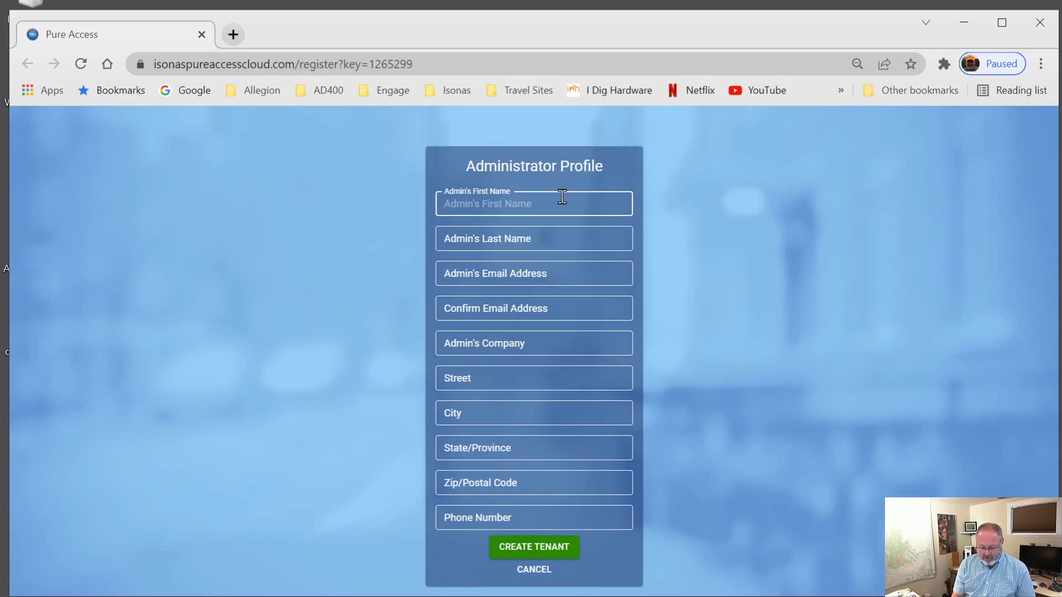
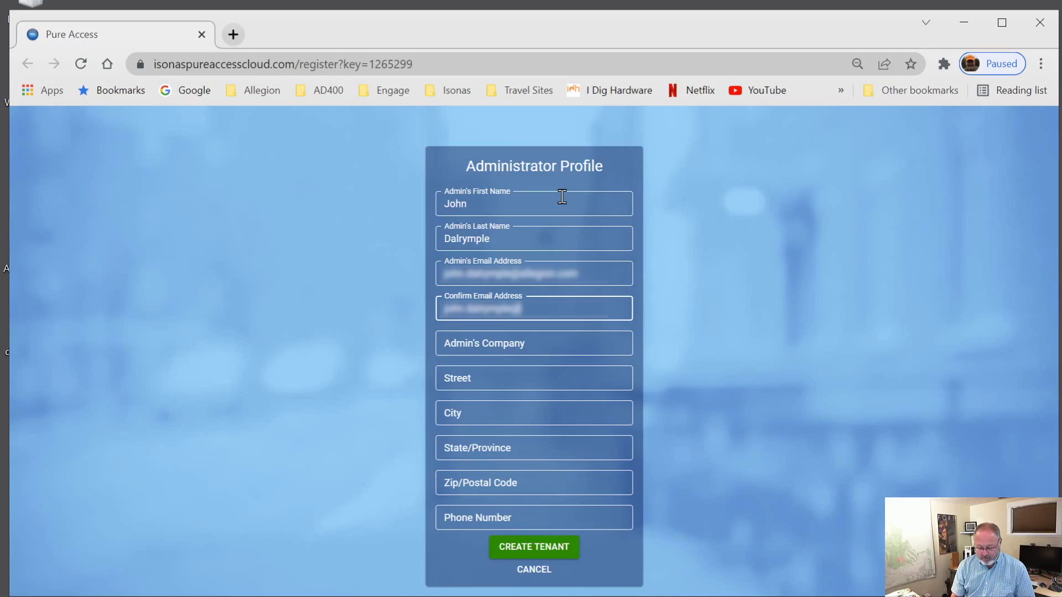
Step: Enter the admin's name and email, autofill the remaining admin details, and create the tenant
key(Down)
key(Return)
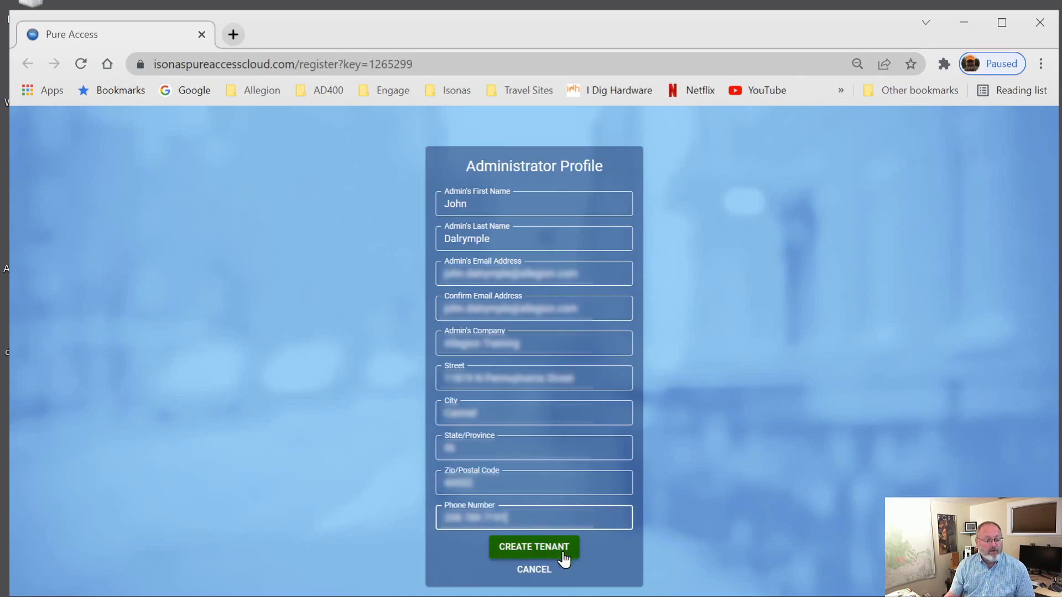
click(564, 559)
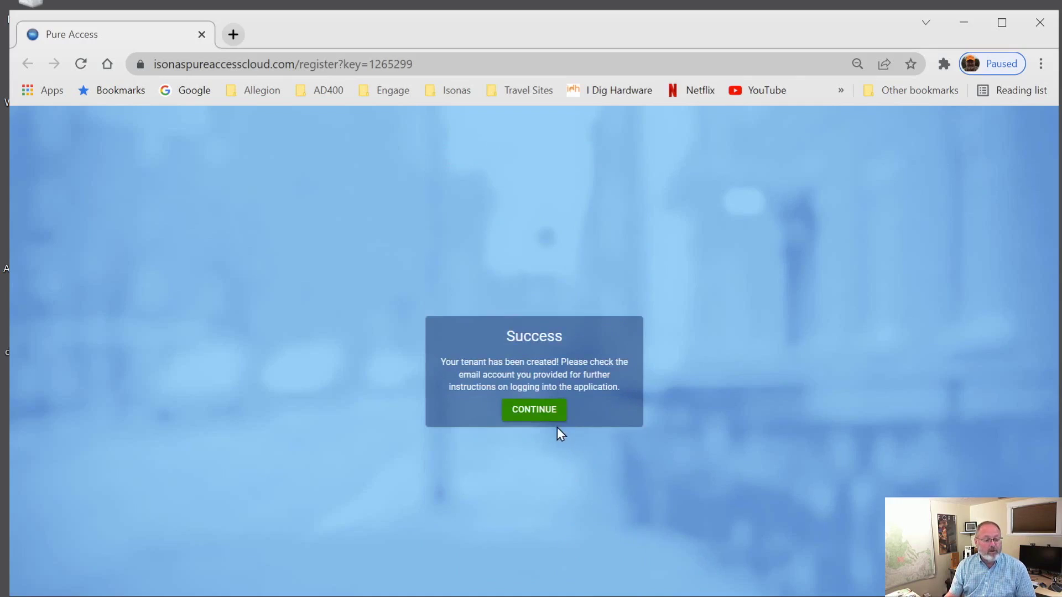
Step: Dismiss the Success message to reach the Pure Access login page
click(551, 419)
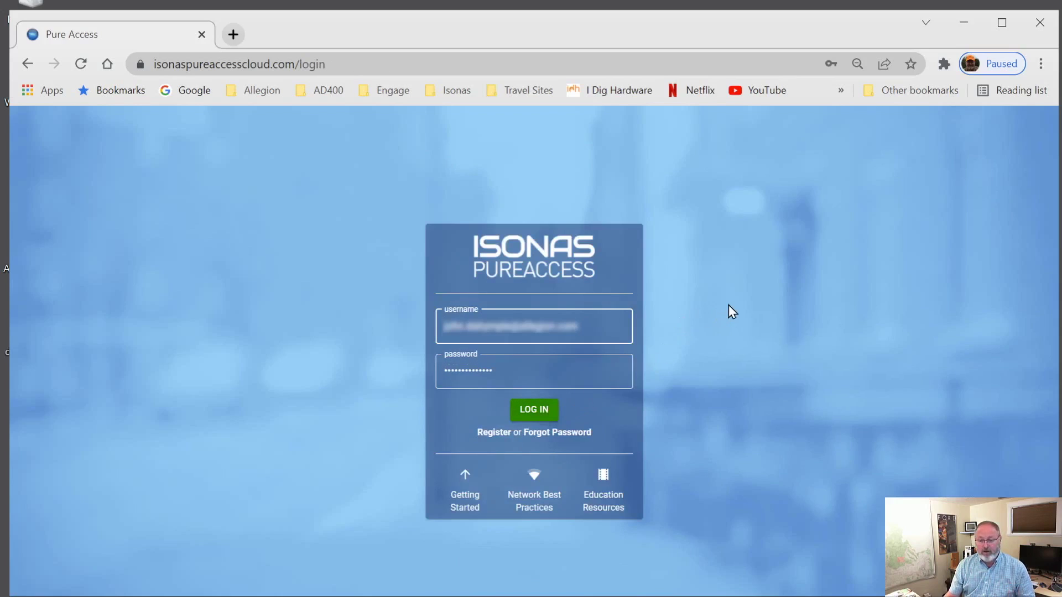
Step: Return to Outlook, close the welcome email, and refresh the Isonas Licenses folder for new mail
click(965, 25)
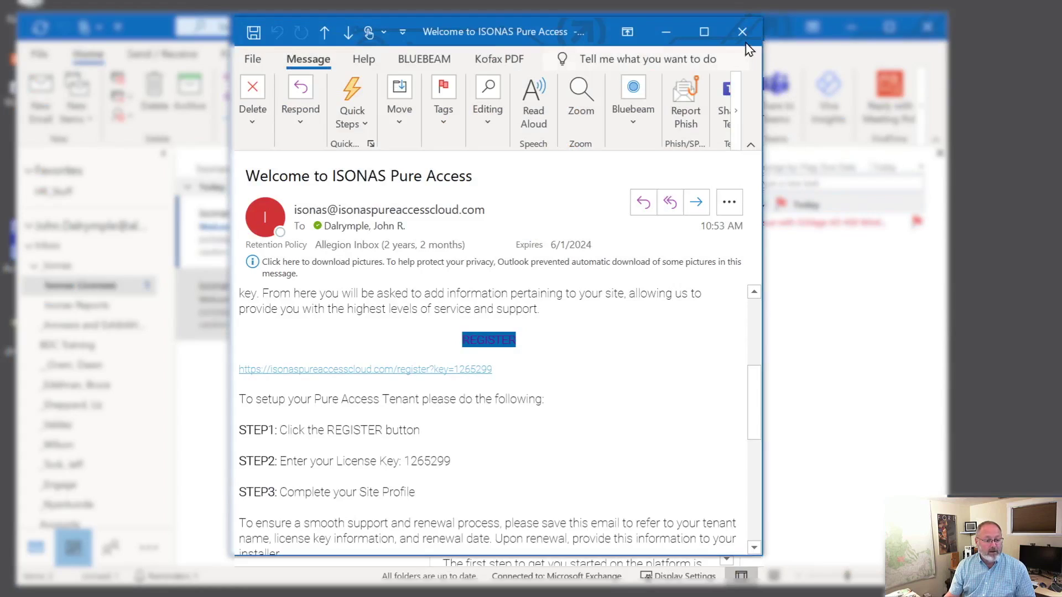
click(742, 31)
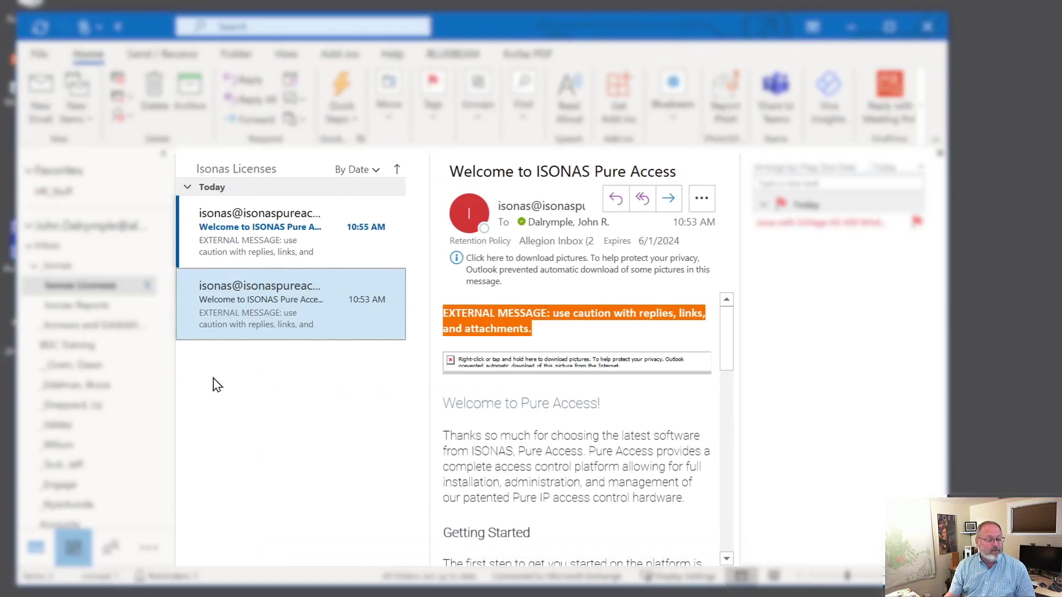
click(85, 270)
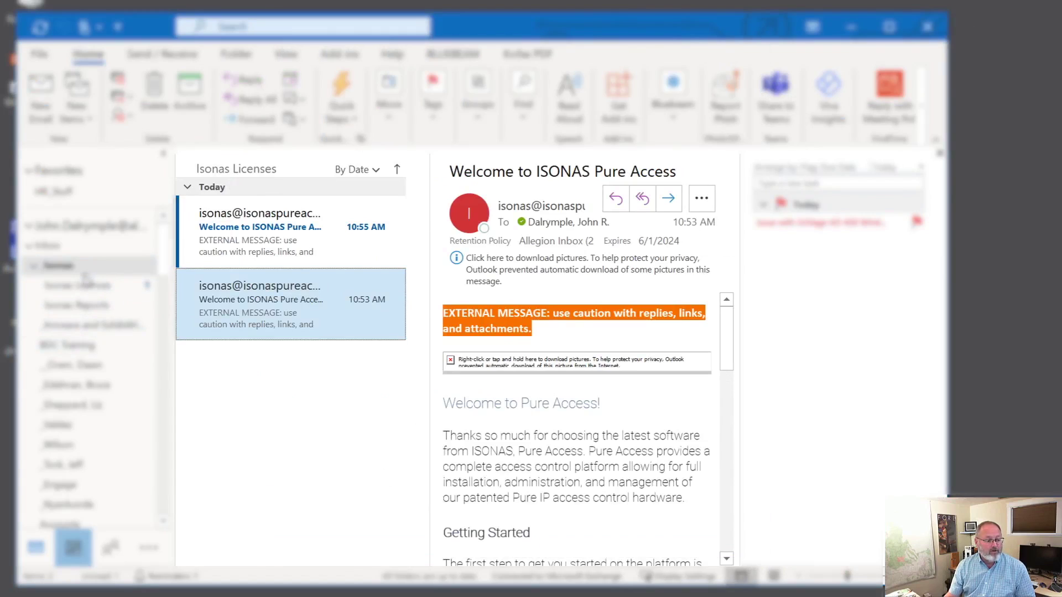
click(85, 287)
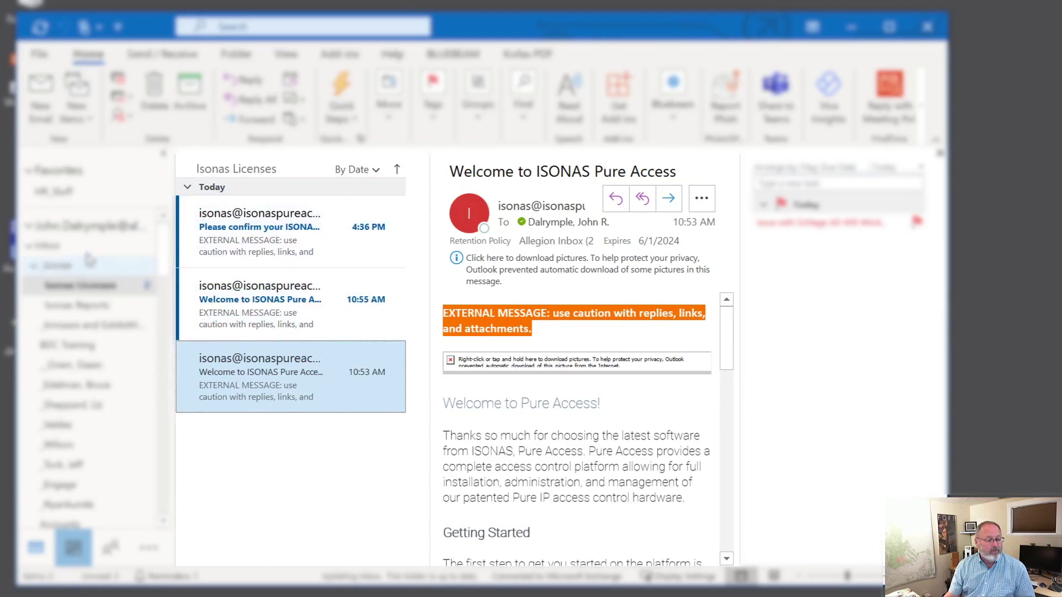
Step: Open the Please confirm your ISONAS Pure Access account email in its own window and read it
click(257, 235)
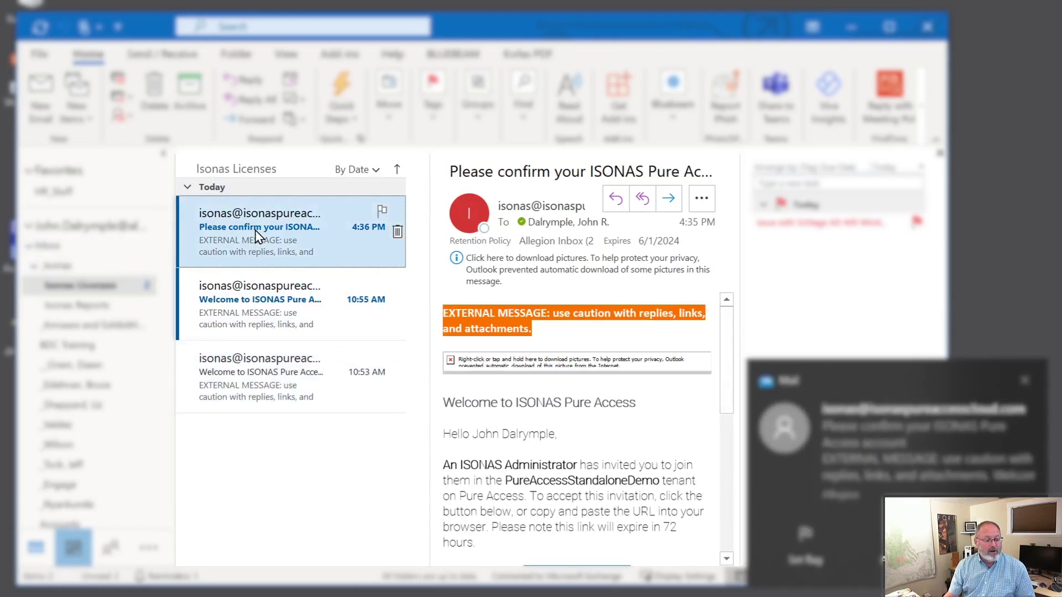
double_click(258, 235)
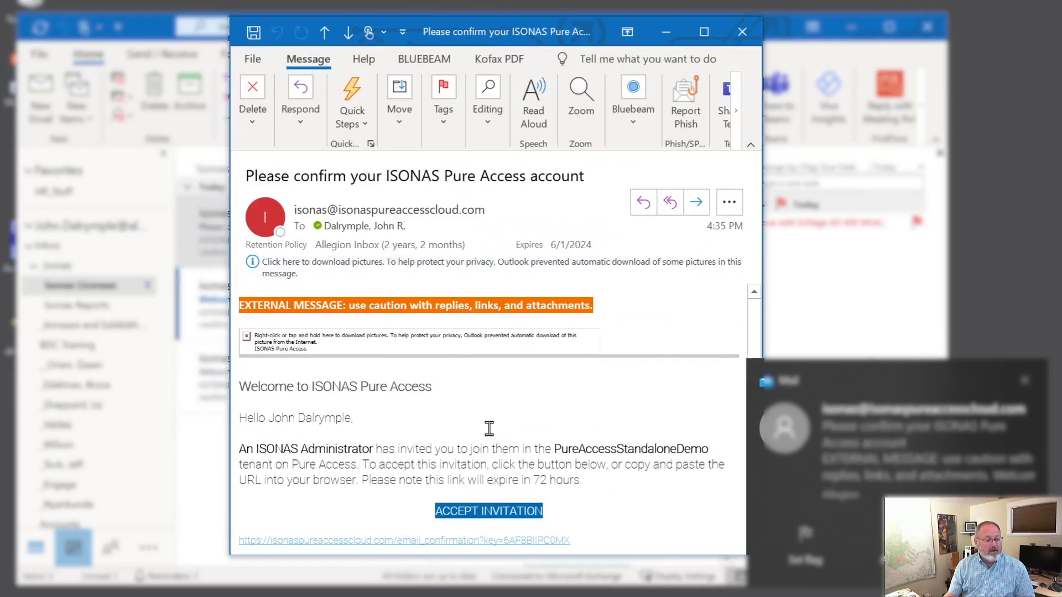
scroll(504, 426, down, 3)
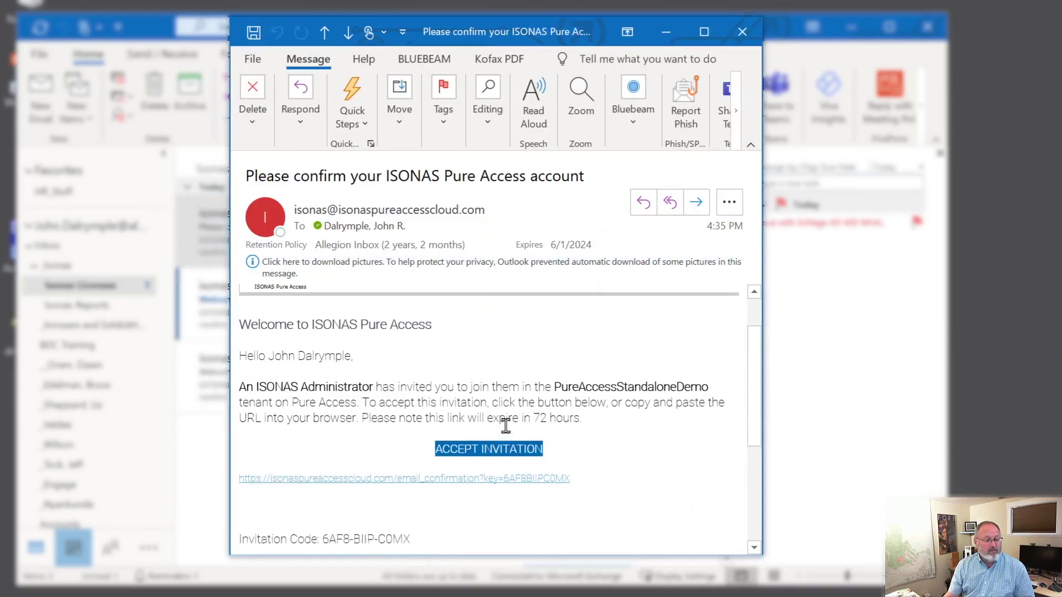
scroll(502, 387, up, 2)
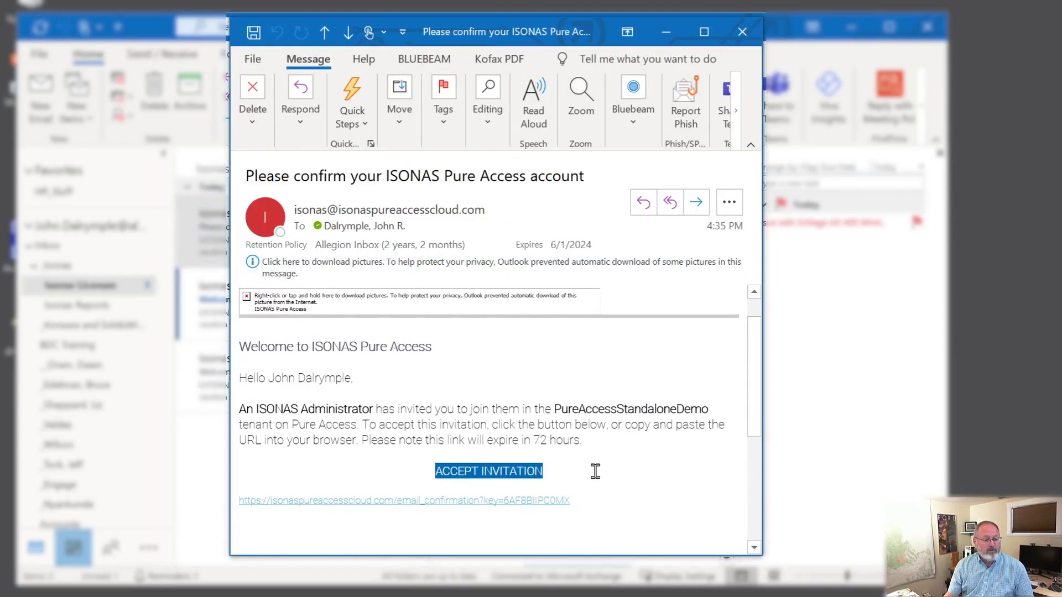
scroll(608, 471, down, 1)
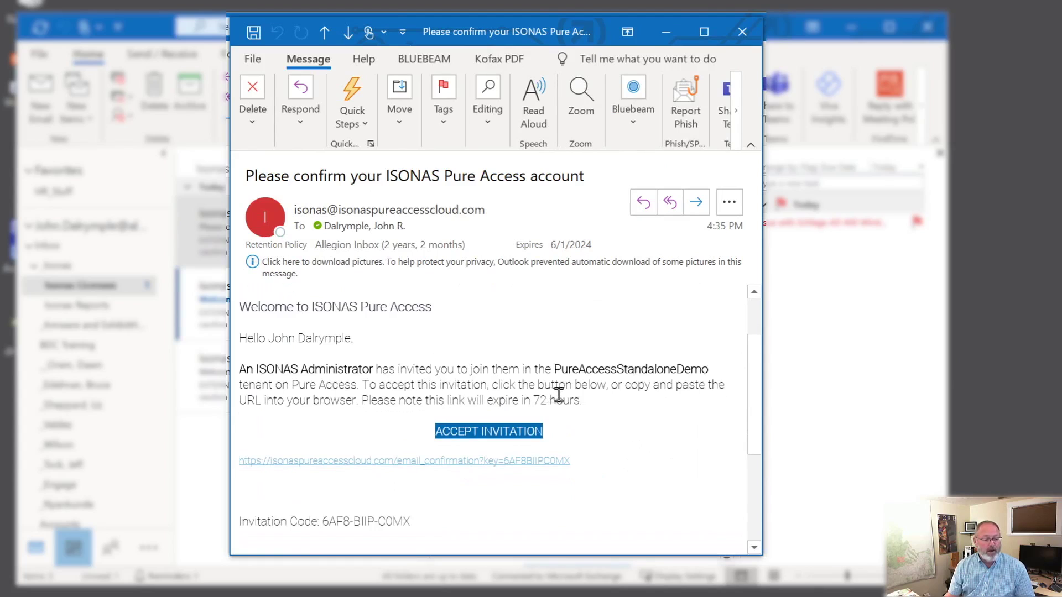
scroll(641, 430, down, 3)
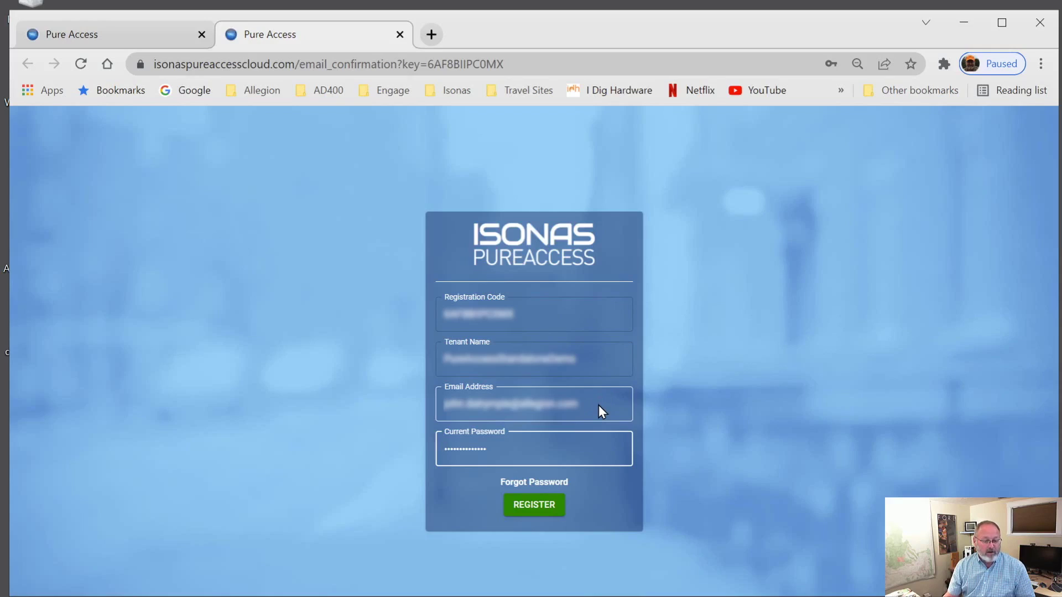
Step: Check the prefilled current password and submit the tenant registration on the confirmation form
click(569, 453)
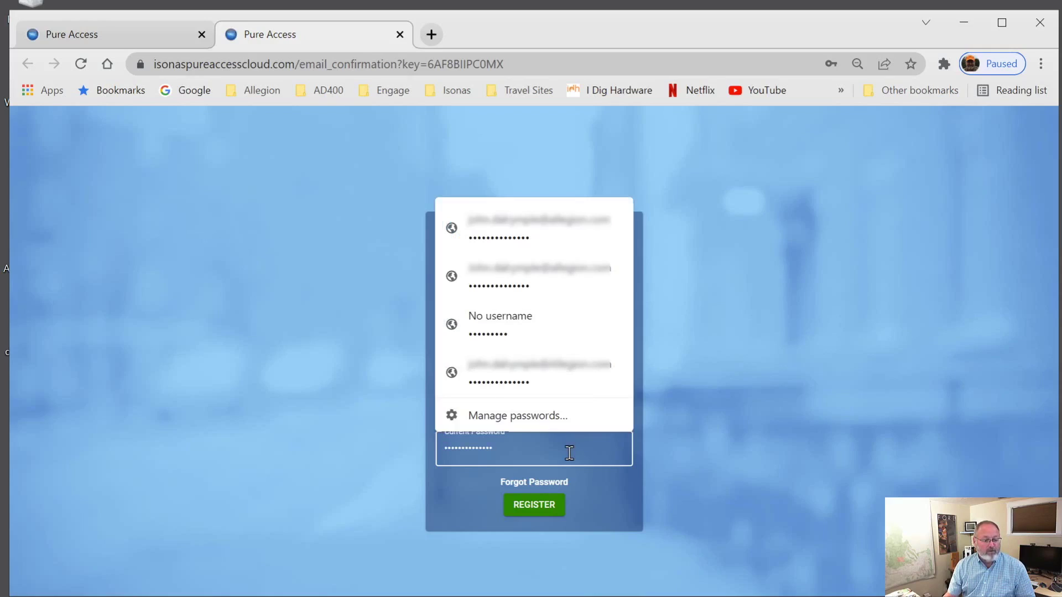
click(681, 393)
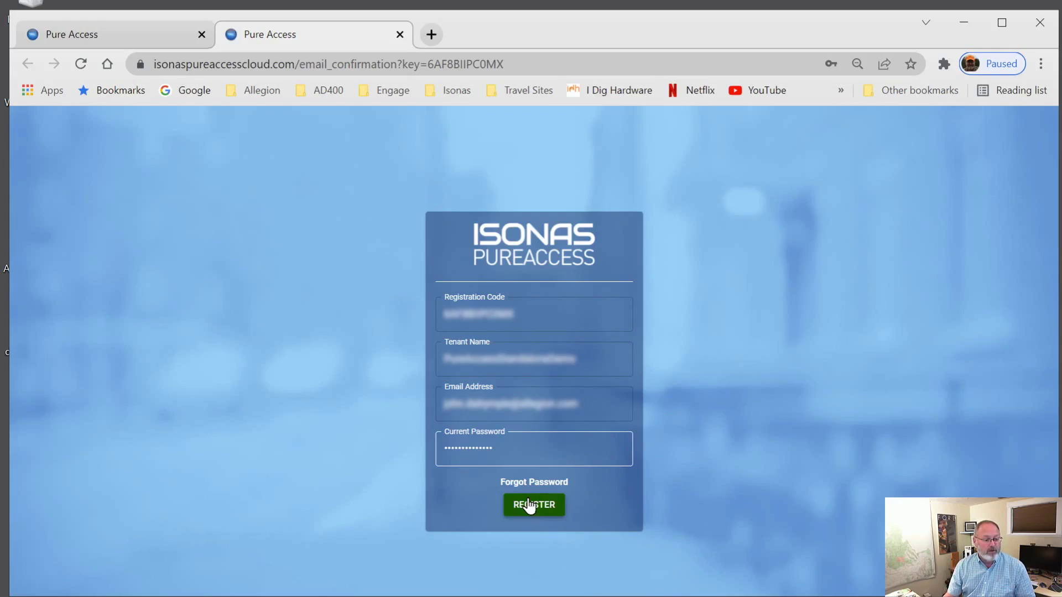
click(529, 505)
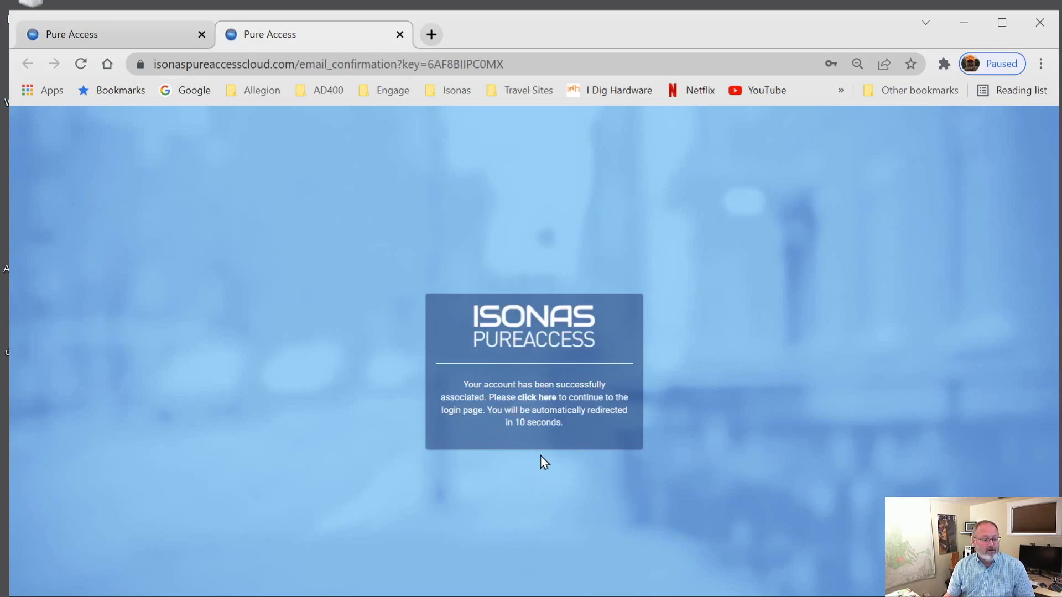
Step: Go to the login page and sign in to the PureAccessWebinar tenant
click(539, 397)
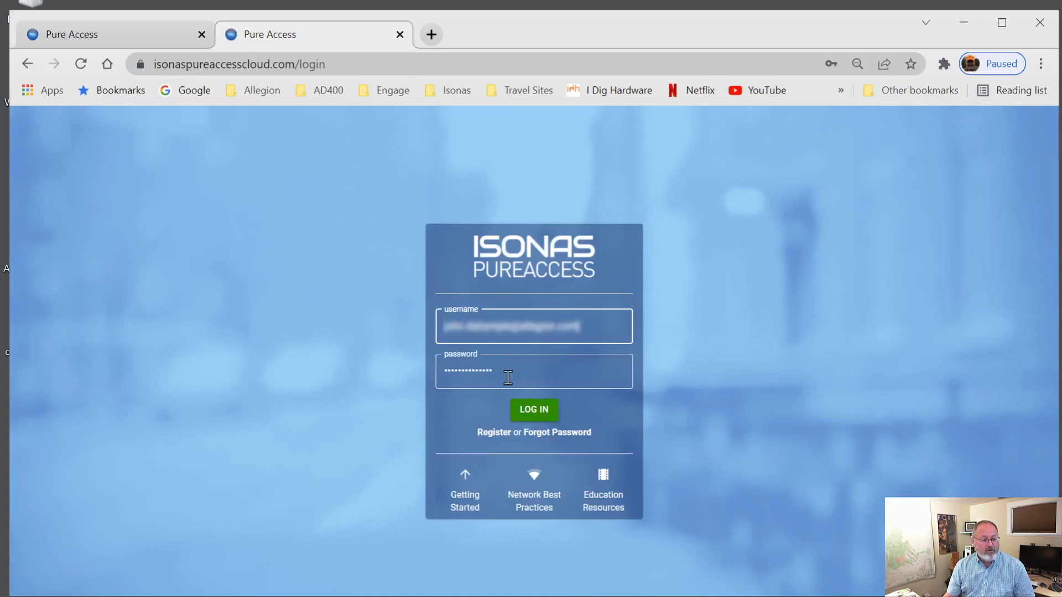
click(508, 378)
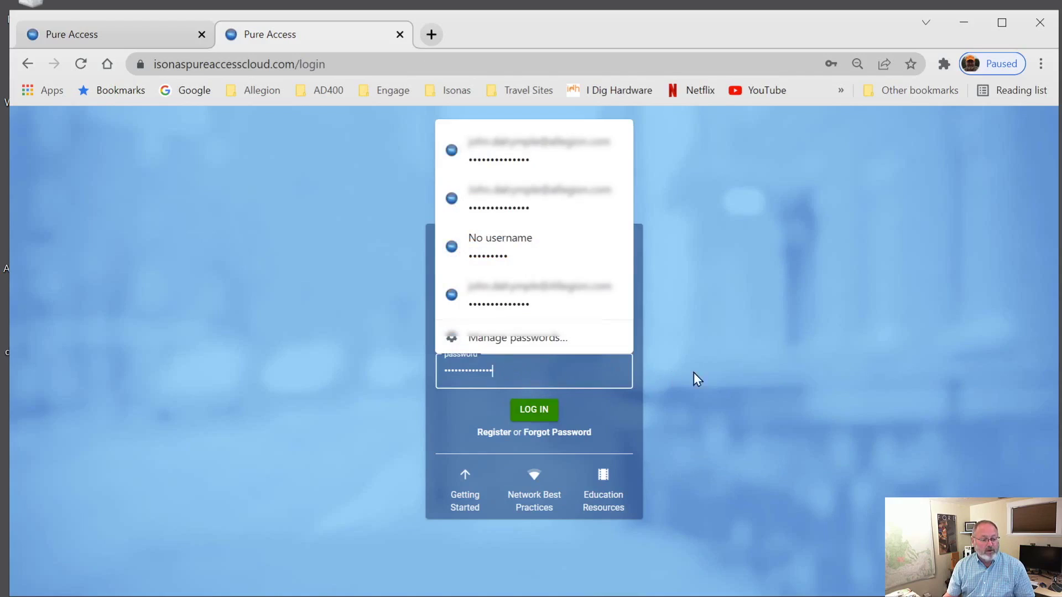
click(725, 371)
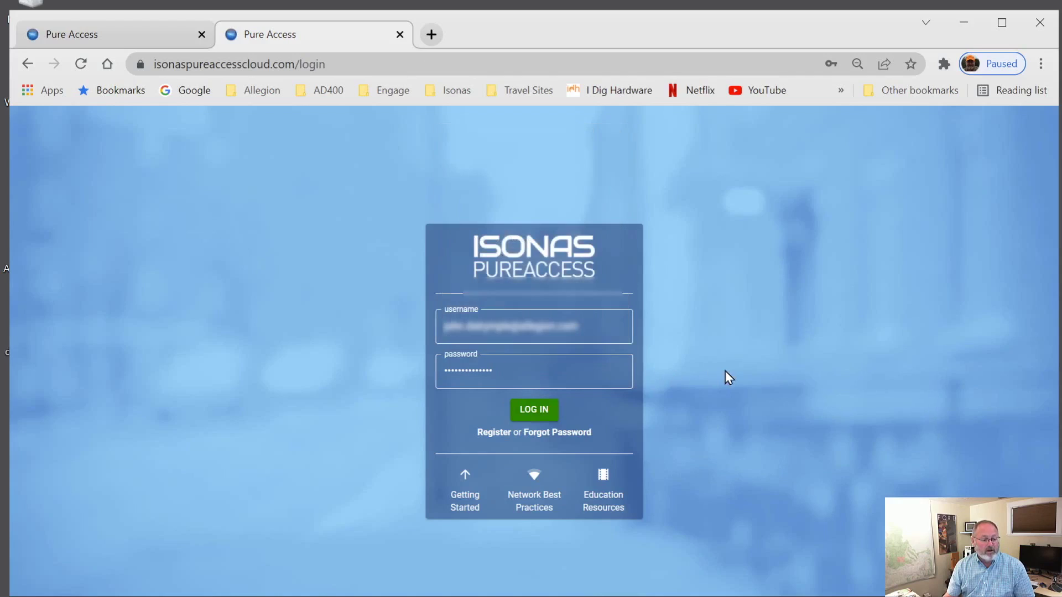
click(536, 412)
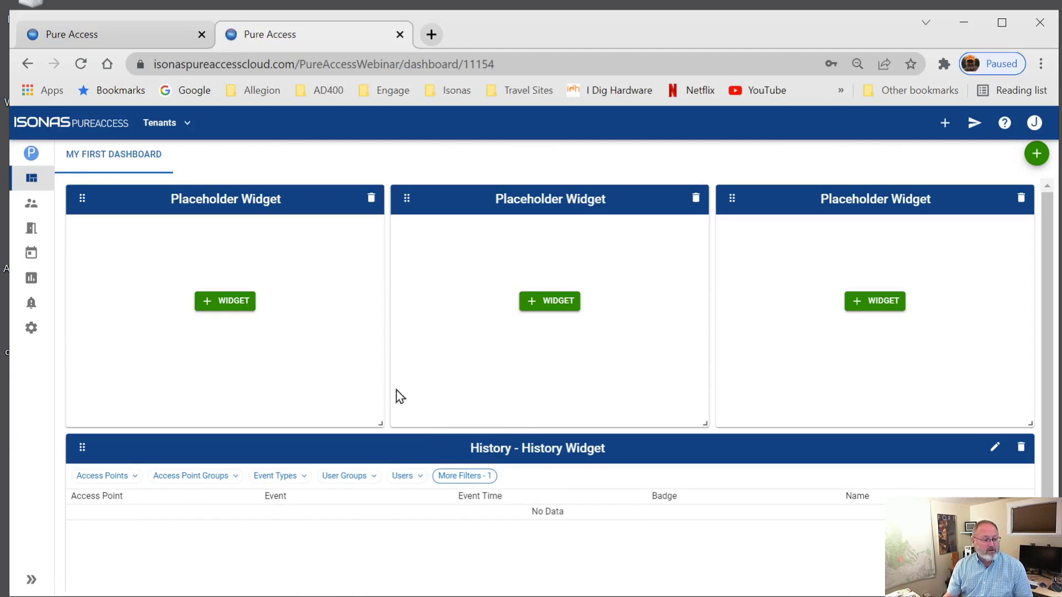
Step: Expand the sidebar to show section names and open the tenant Settings
click(30, 581)
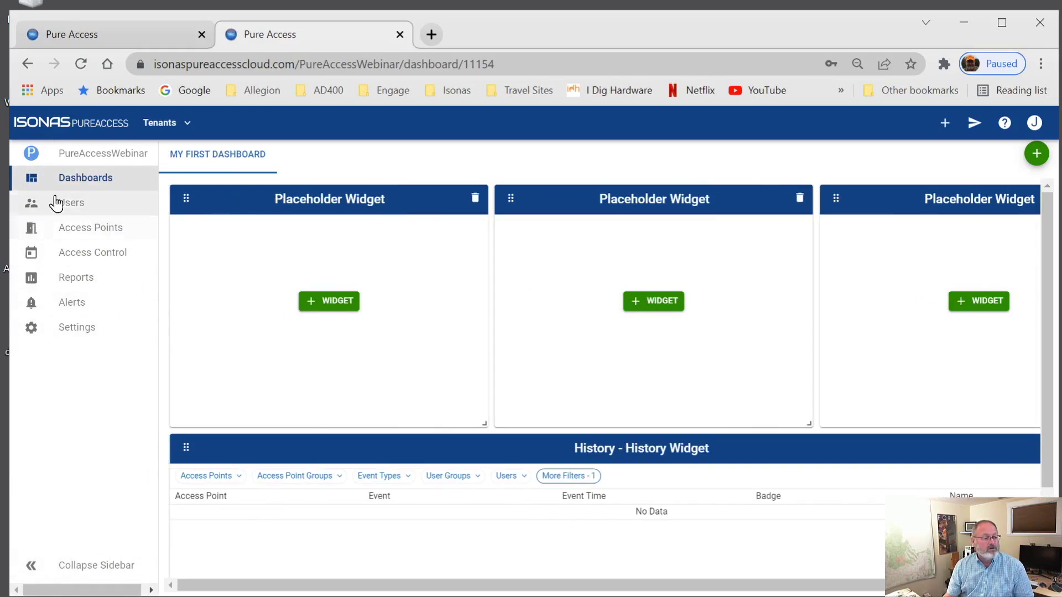
mouse_move(209, 157)
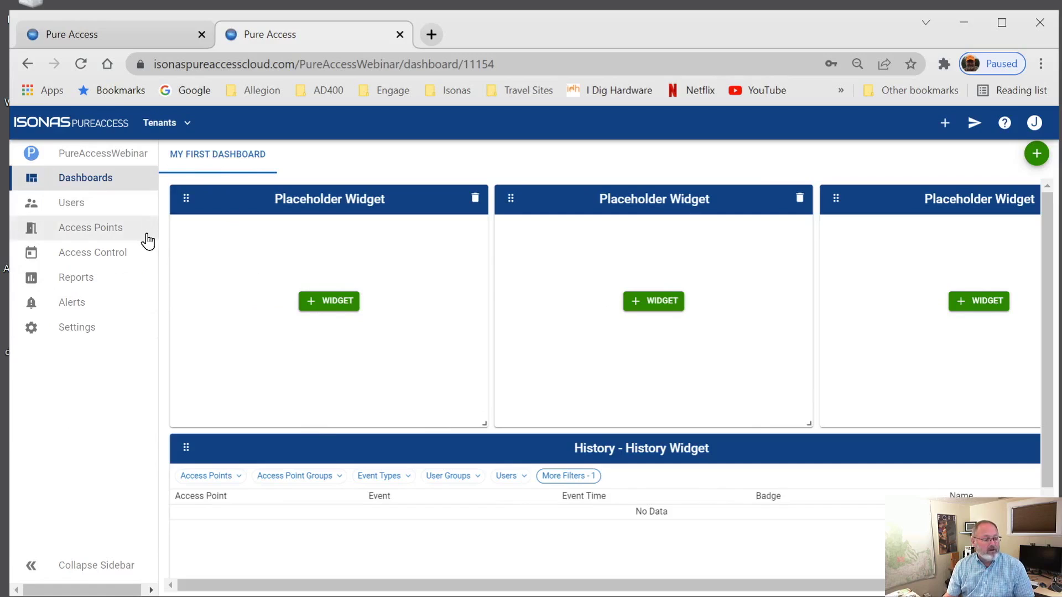
click(108, 337)
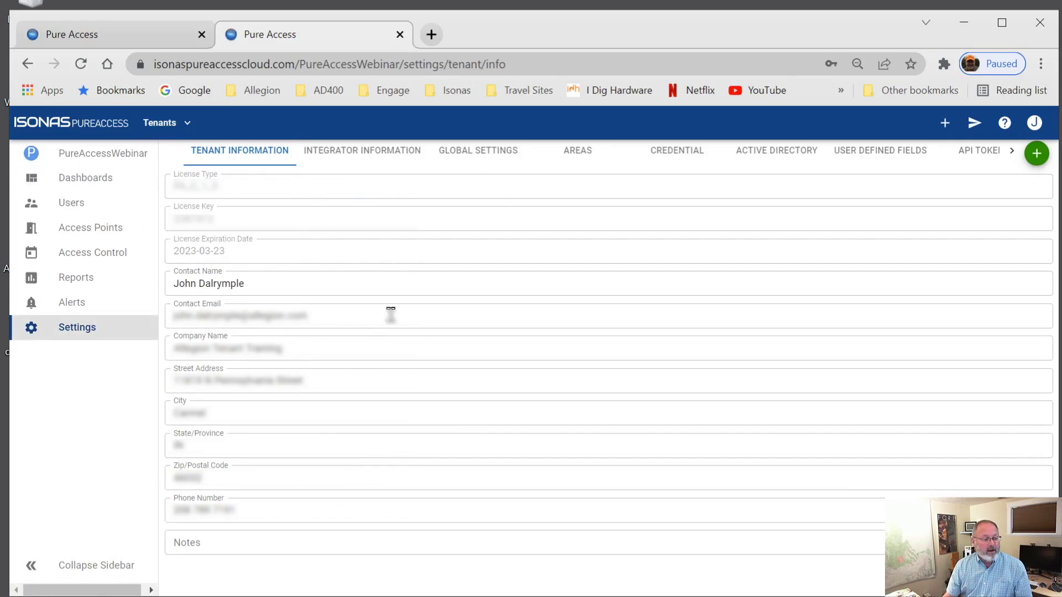
Step: Review the Integrator Information tab, then log off through the J avatar's account menu
click(378, 160)
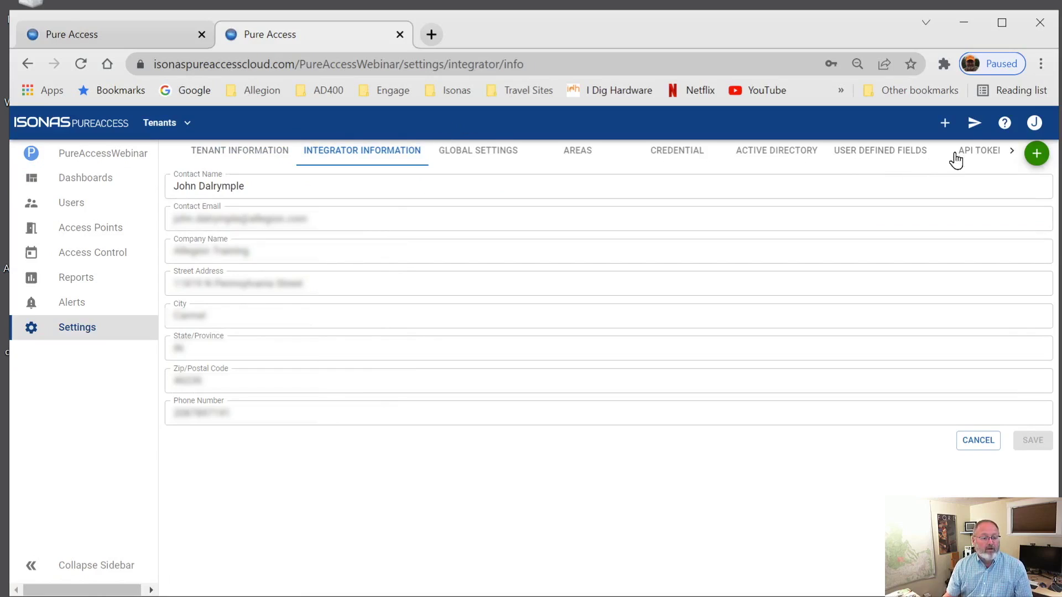
click(1034, 151)
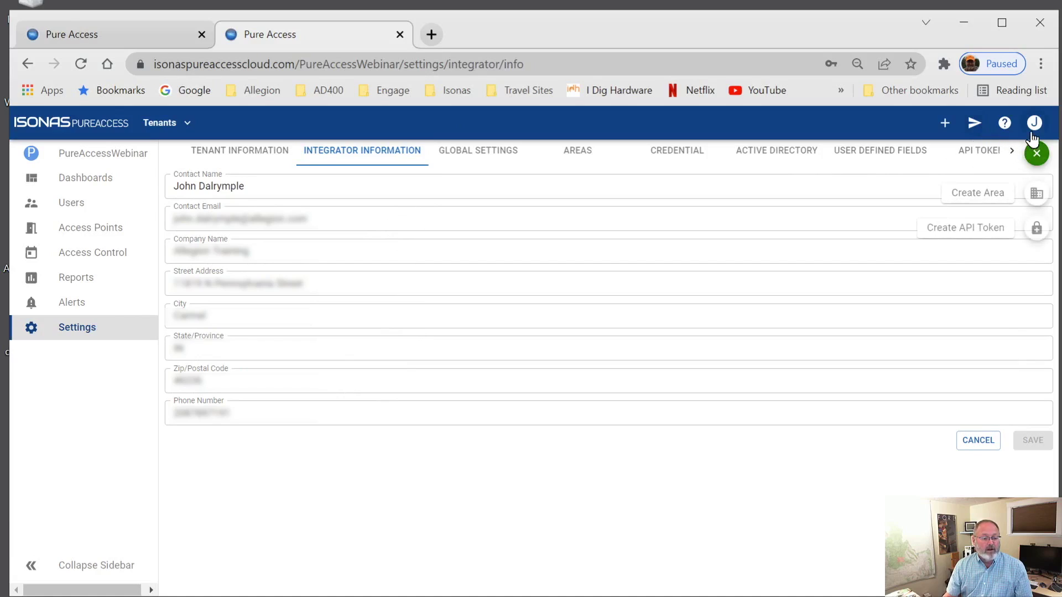
click(1034, 126)
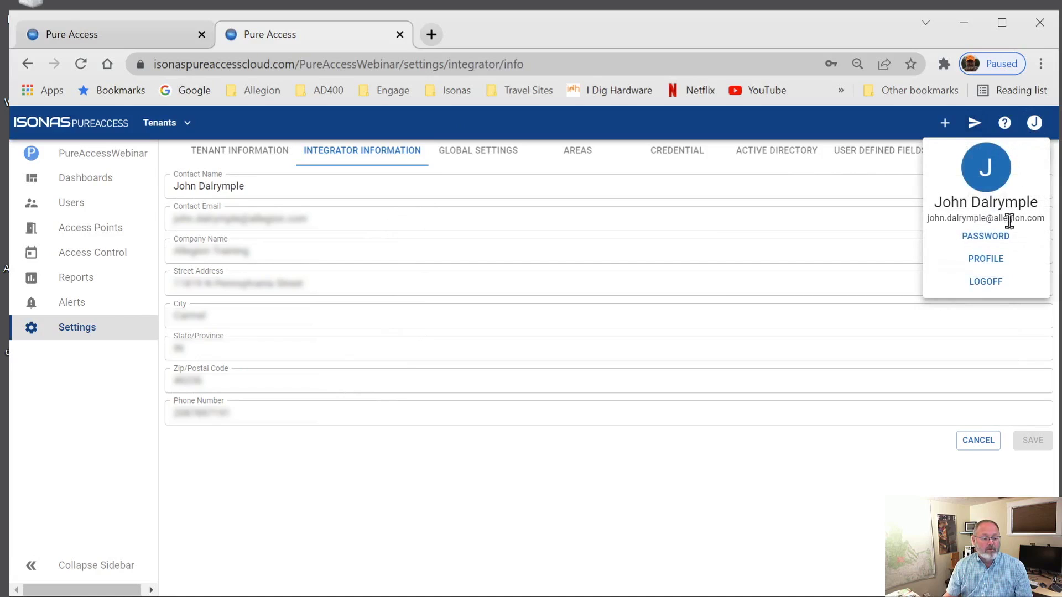
click(986, 281)
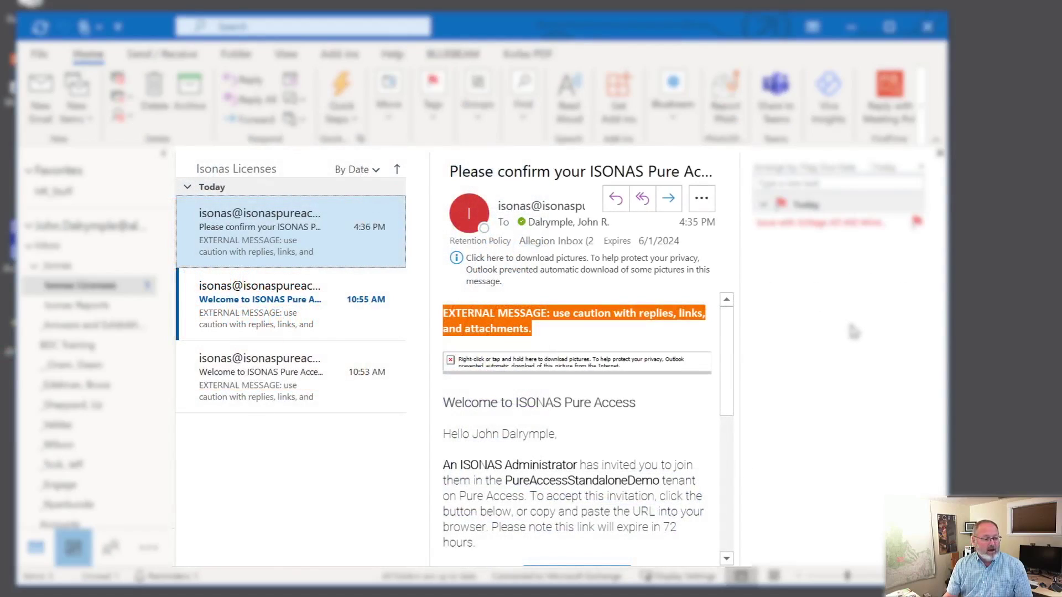
Step: Select the Welcome to ISONAS Pure Access email and read through its registration steps
click(308, 326)
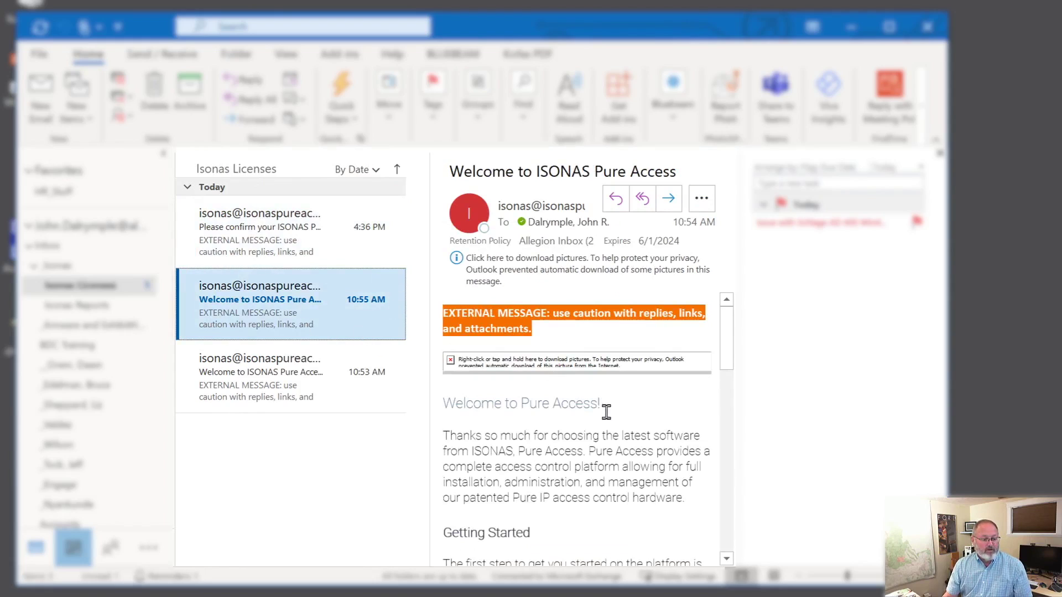
scroll(620, 422, down, 4)
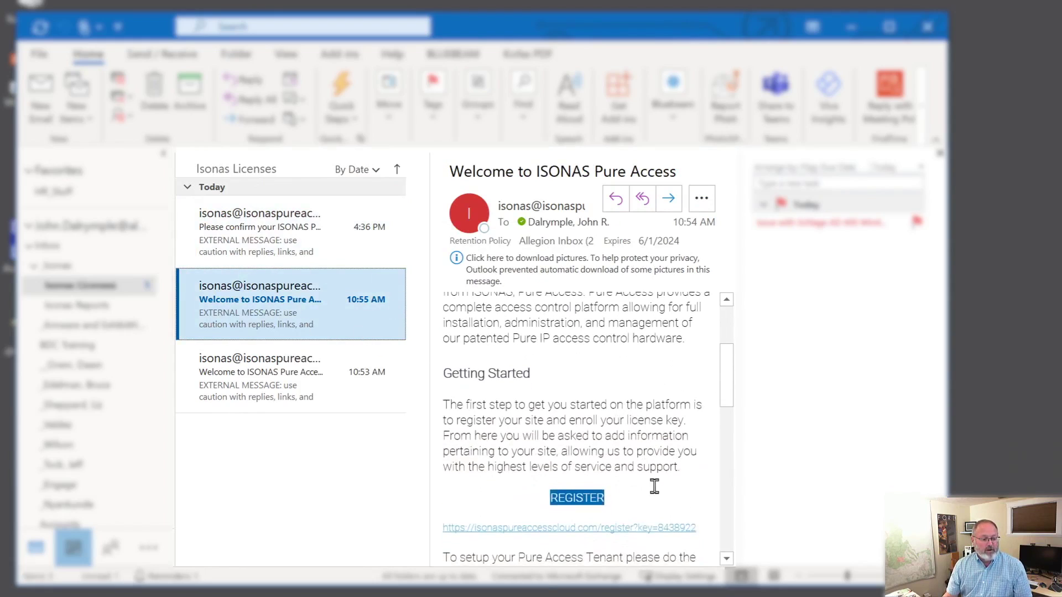
scroll(652, 484, down, 3)
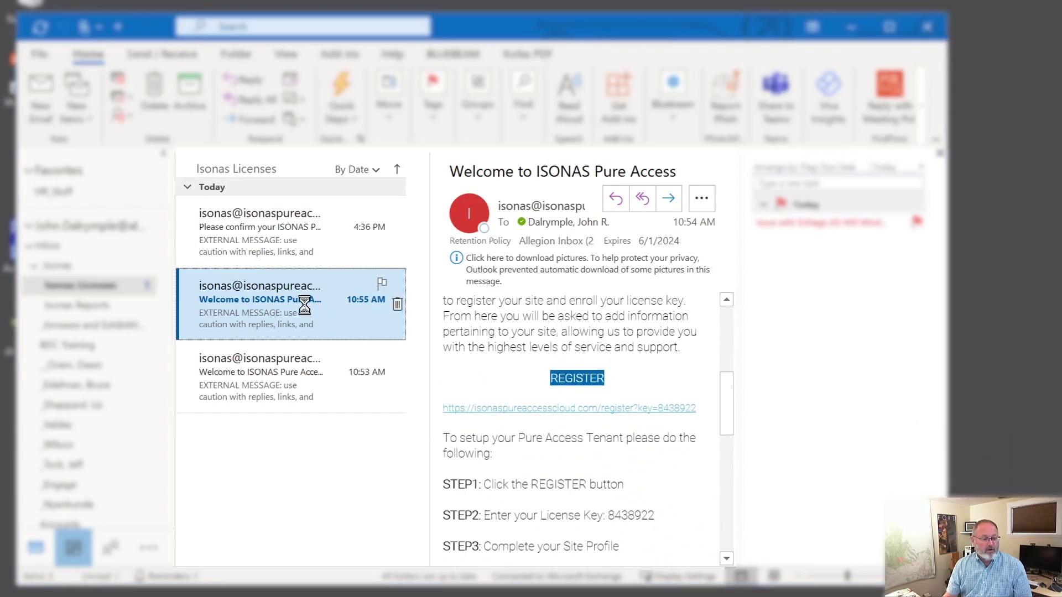
scroll(604, 430, down, 1)
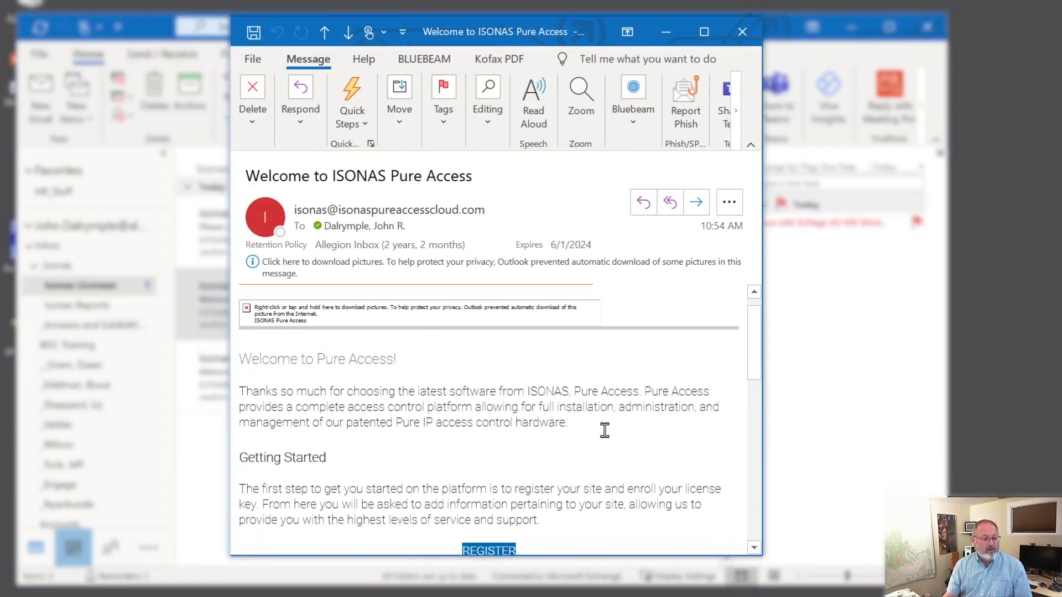
scroll(605, 435, down, 3)
scroll(629, 477, down, 2)
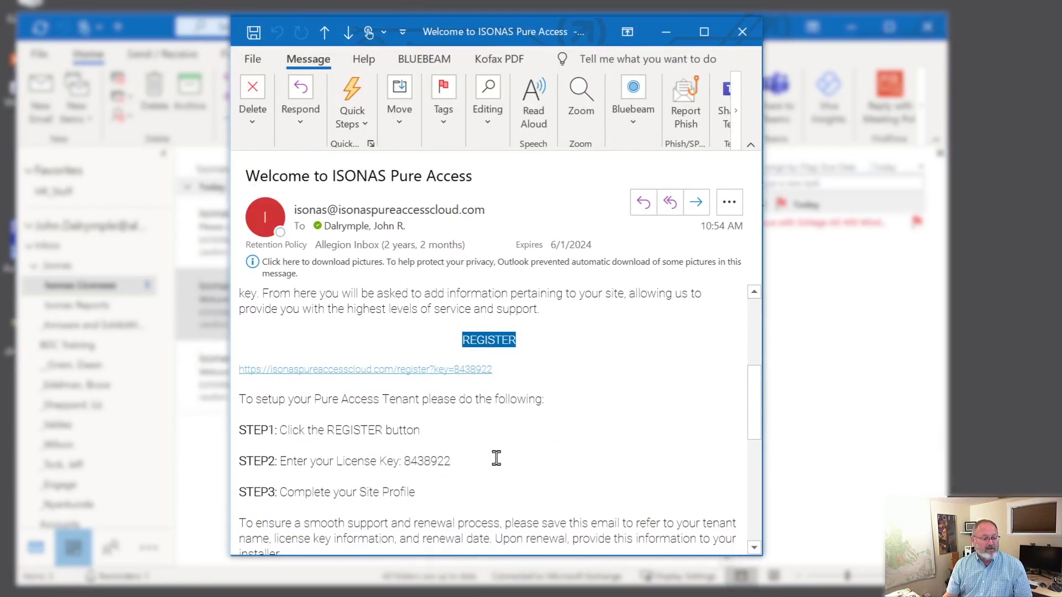
scroll(509, 451, down, 5)
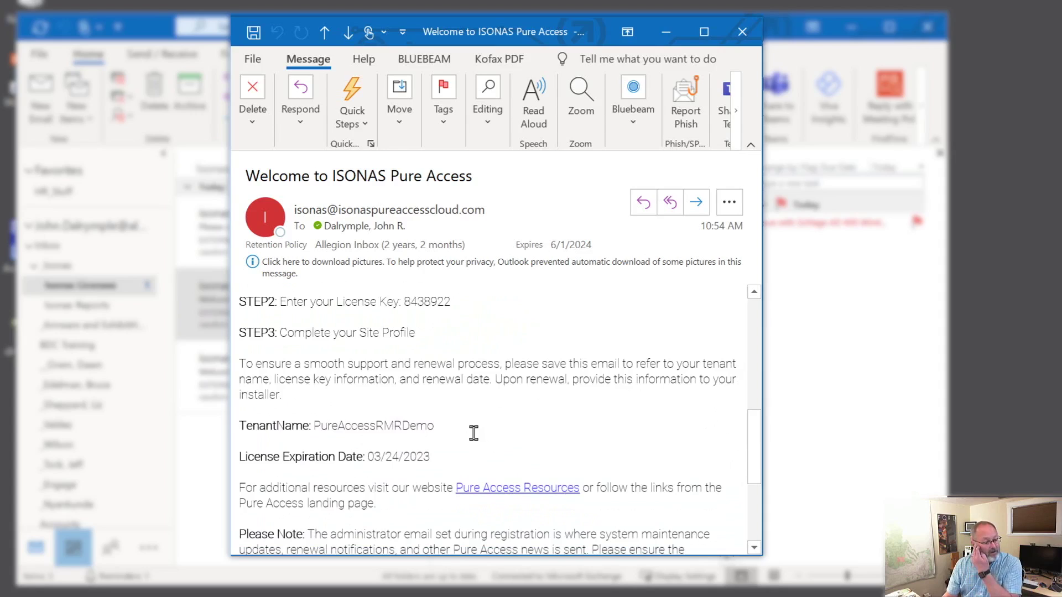
scroll(476, 434, up, 5)
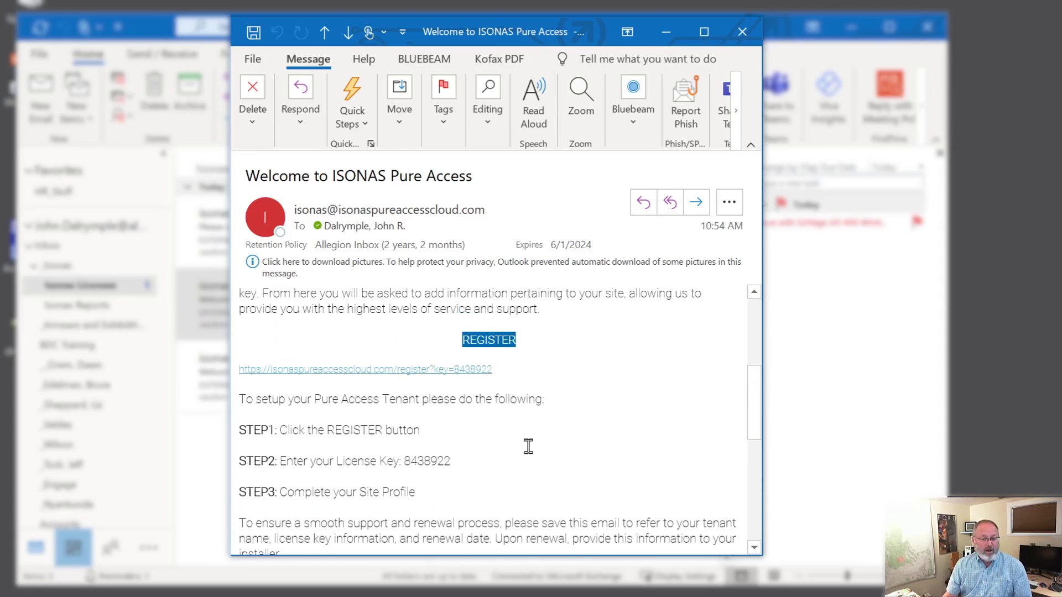
scroll(528, 446, down, 4)
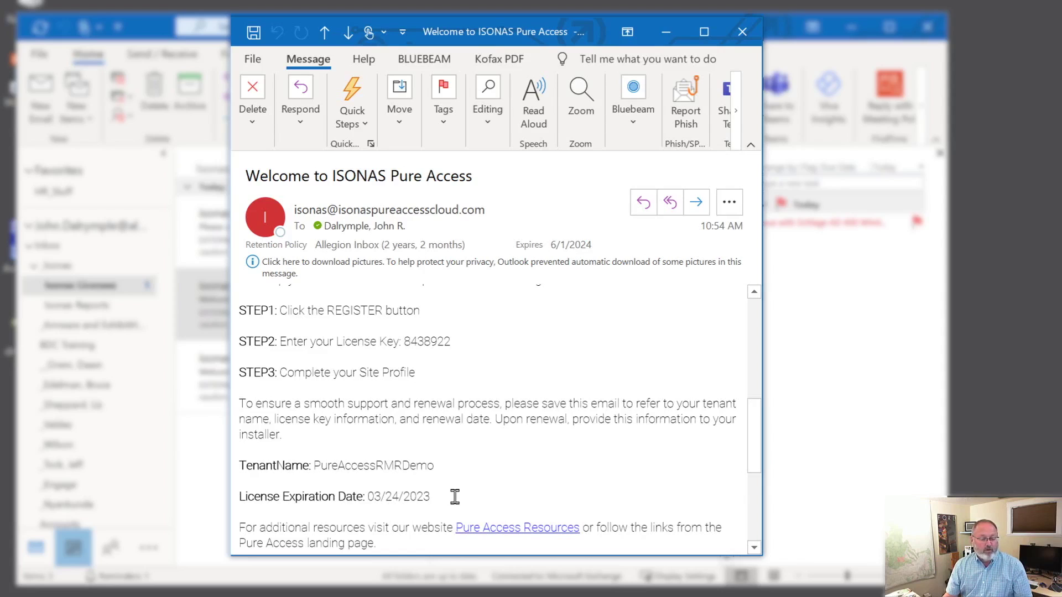
scroll(502, 469, up, 3)
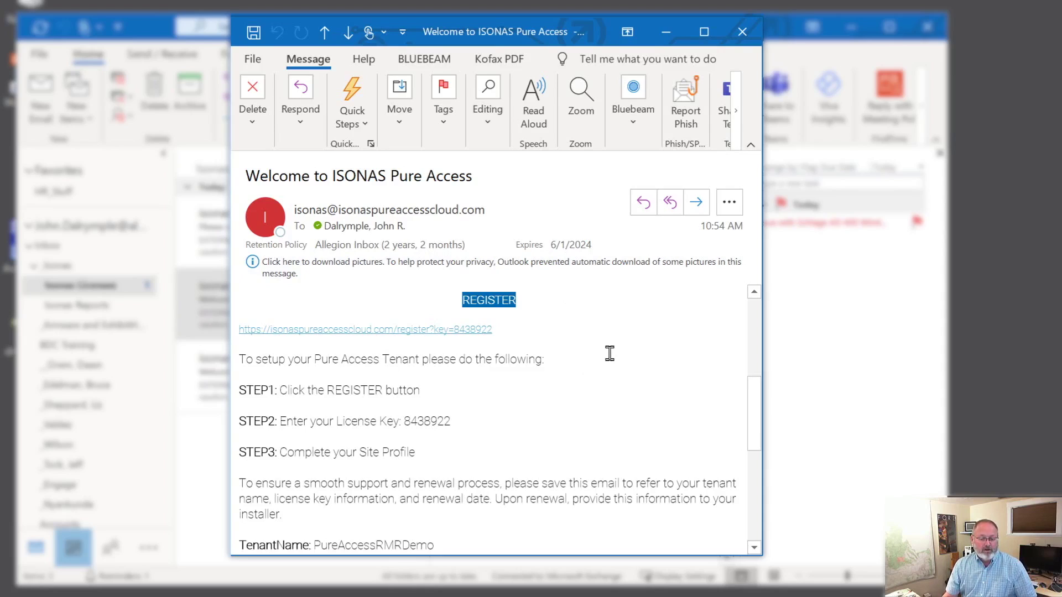
Step: Reopen the welcome email in its own window and follow its REGISTER link
key(Escape)
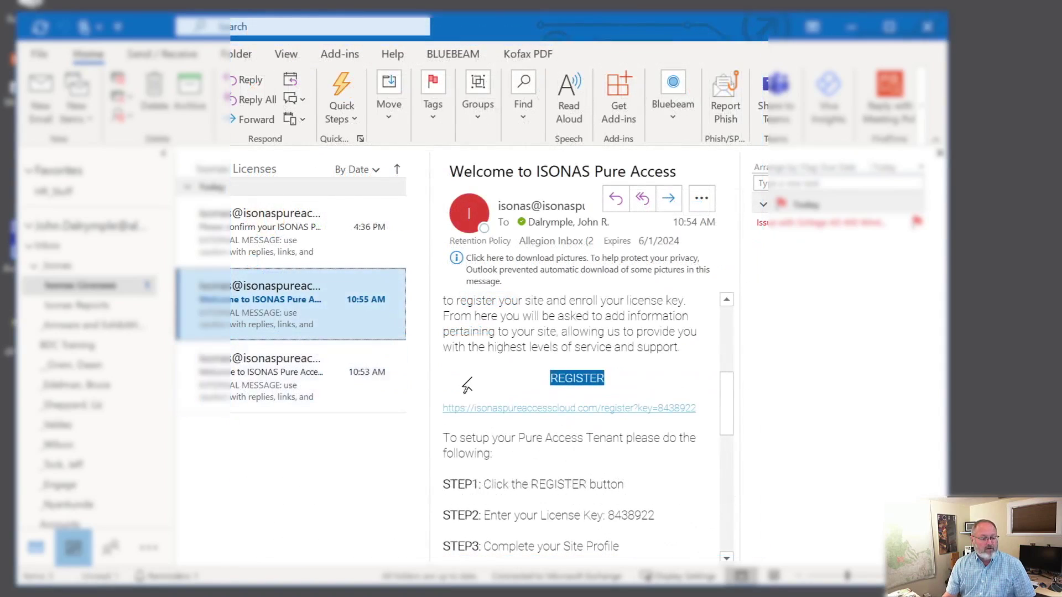
double_click(295, 307)
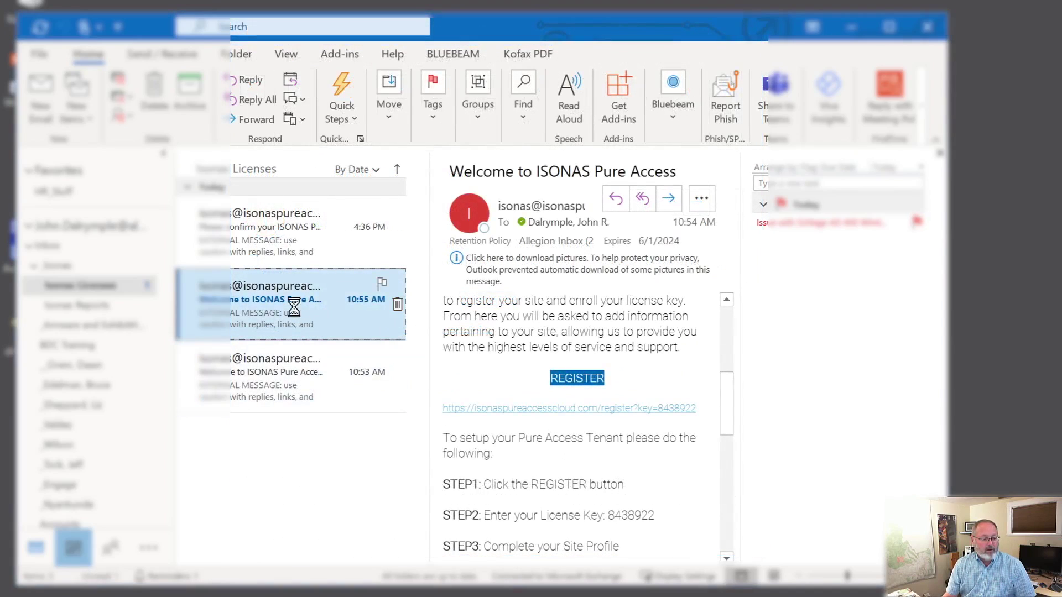
scroll(526, 318, down, 4)
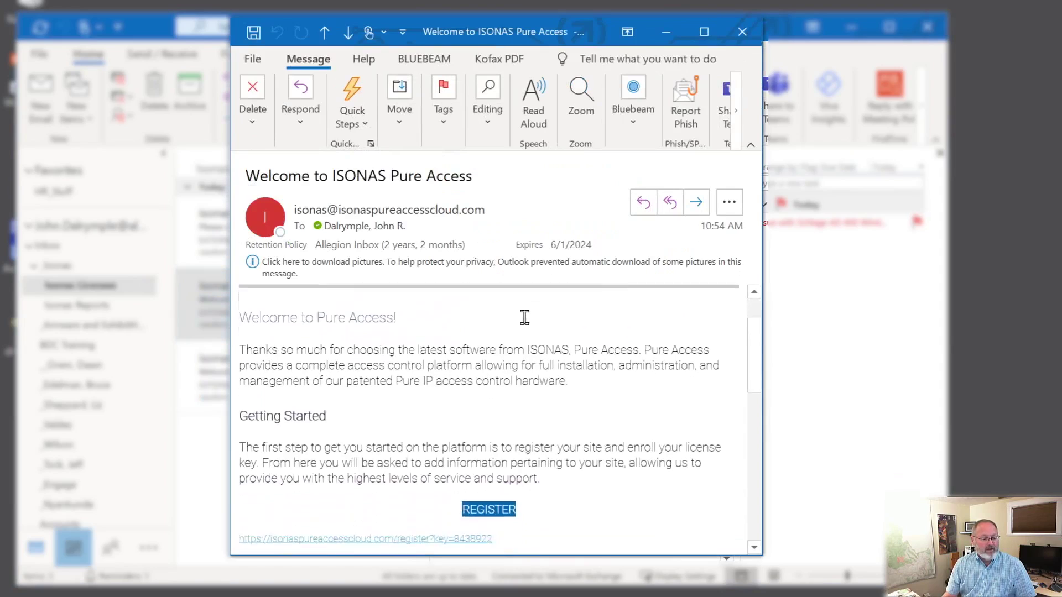
scroll(520, 340, down, 2)
scroll(604, 360, down, 2)
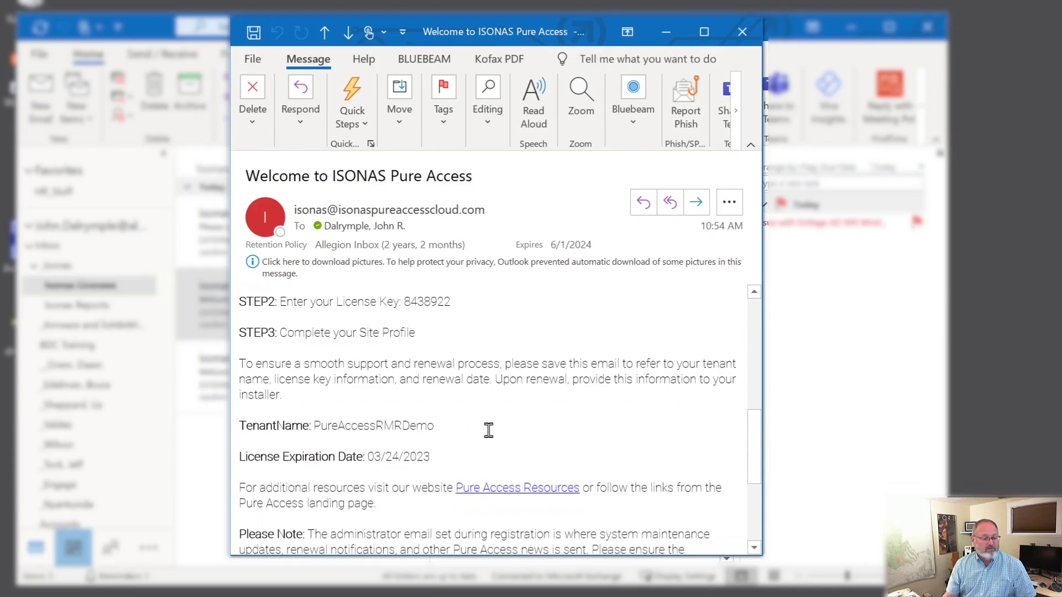
scroll(487, 430, up, 1)
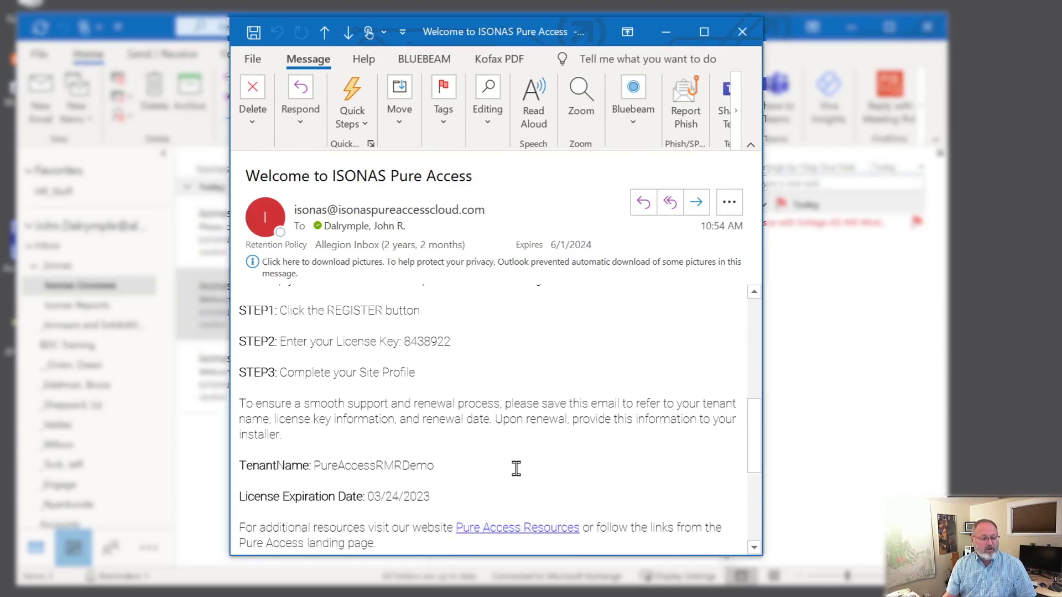
scroll(517, 466, up, 3)
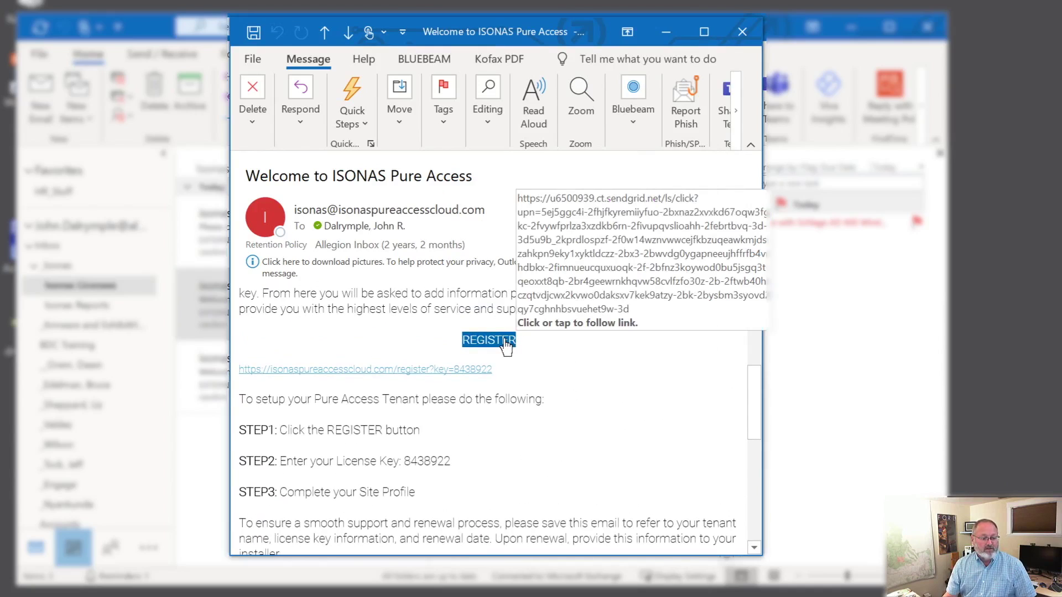
click(505, 343)
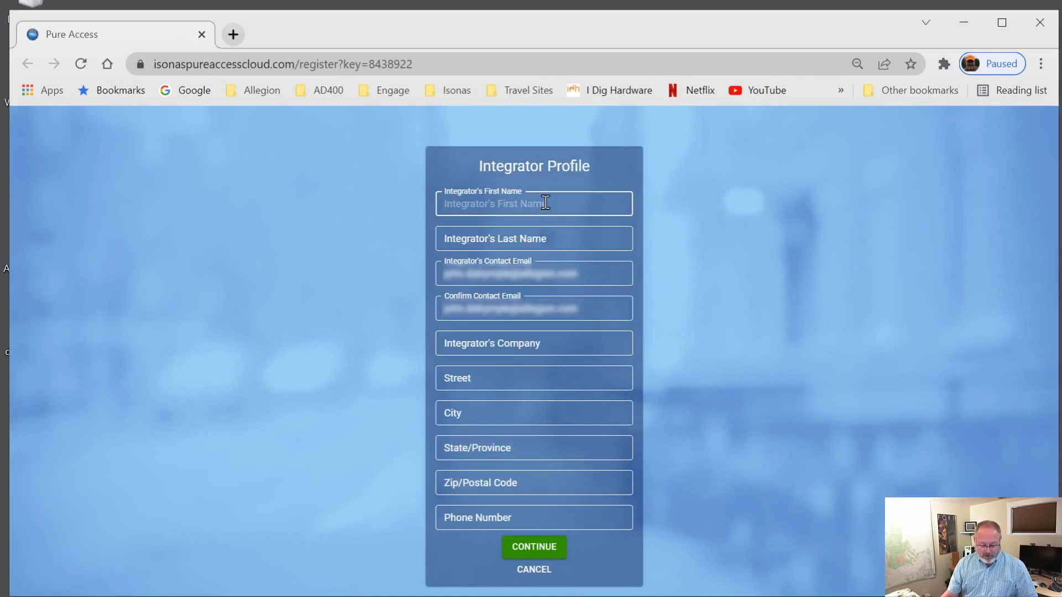
Step: Autofill the Integrator Profile from the saved Chrome suggestion and submit it
text(J)
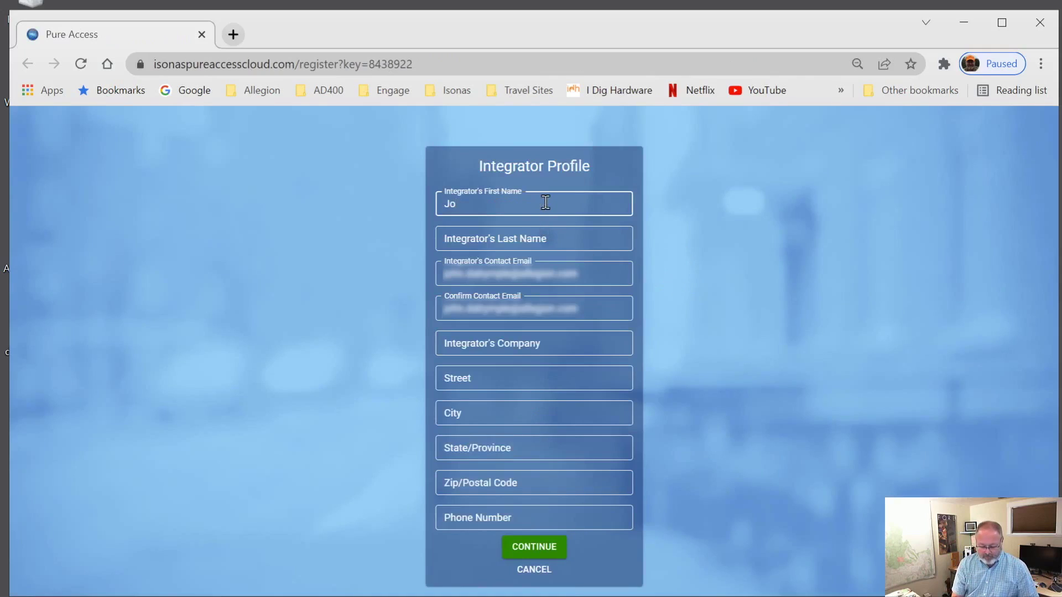
text(o)
click(531, 235)
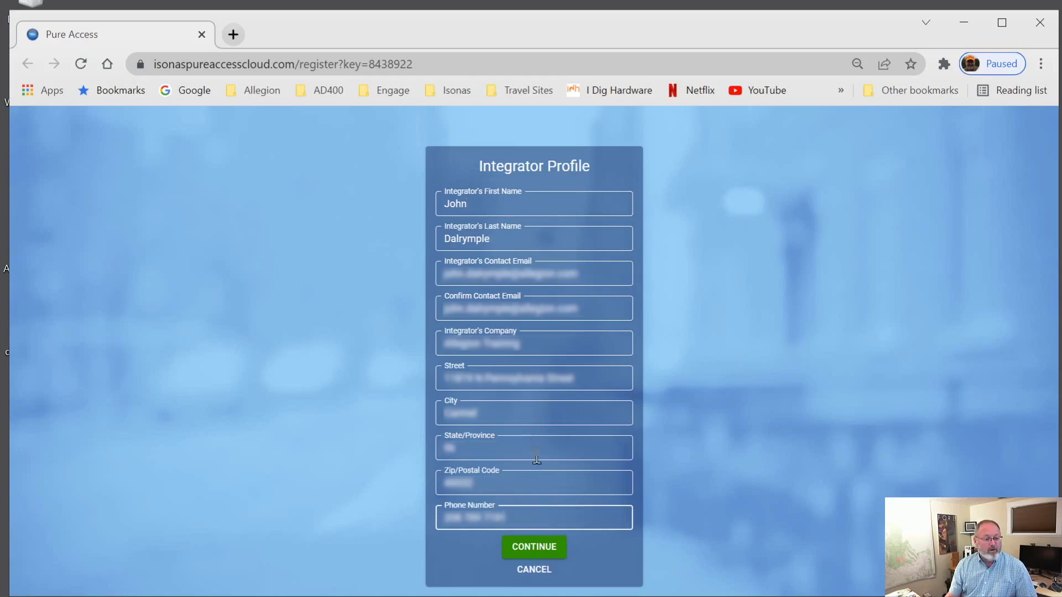
click(546, 548)
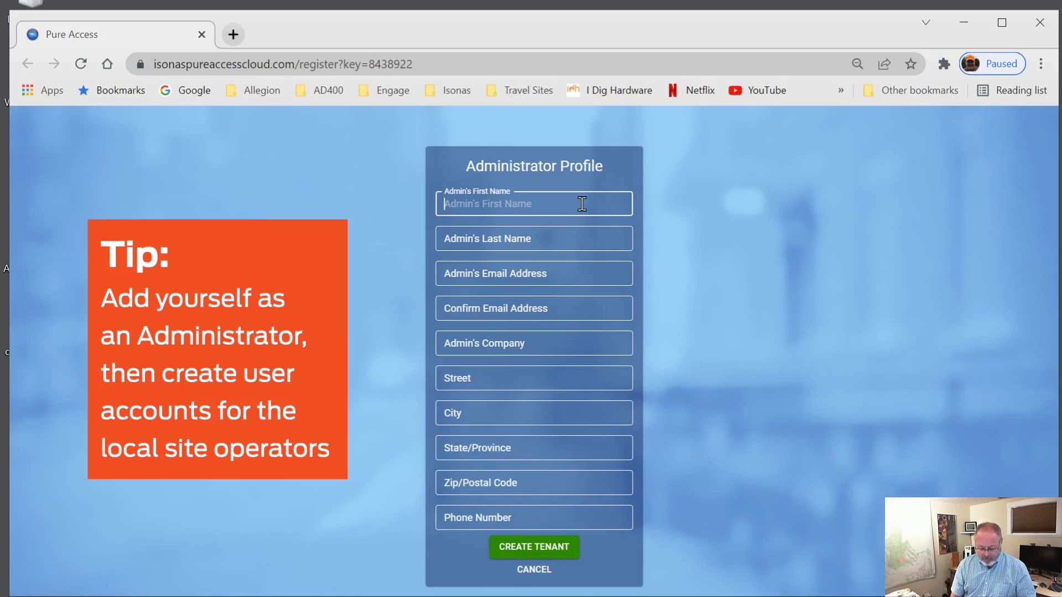
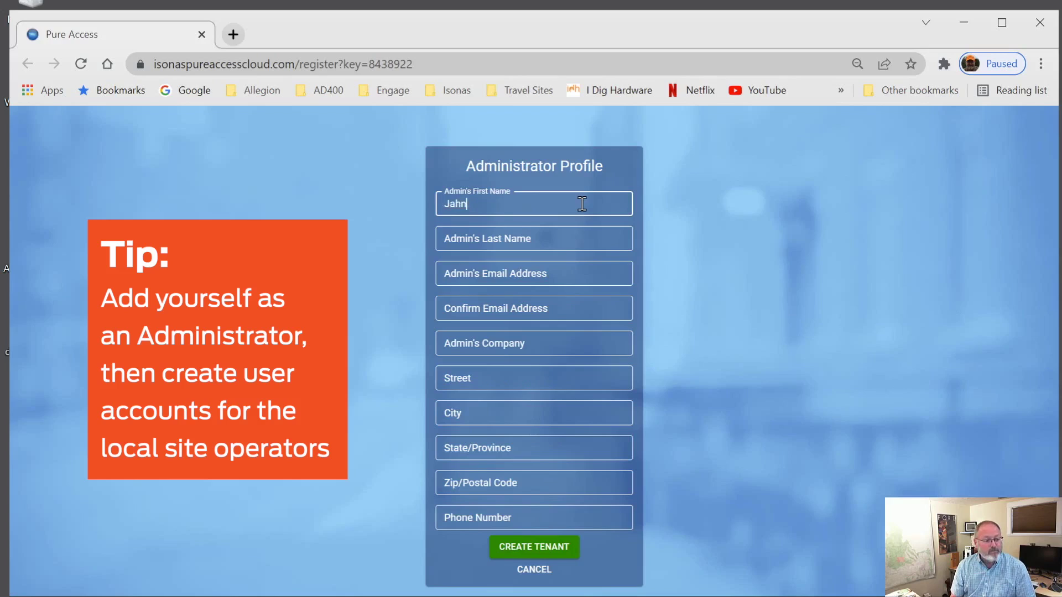
Step: Enter the administrator's first and last name and autofill the remaining profile fields
key(Tab)
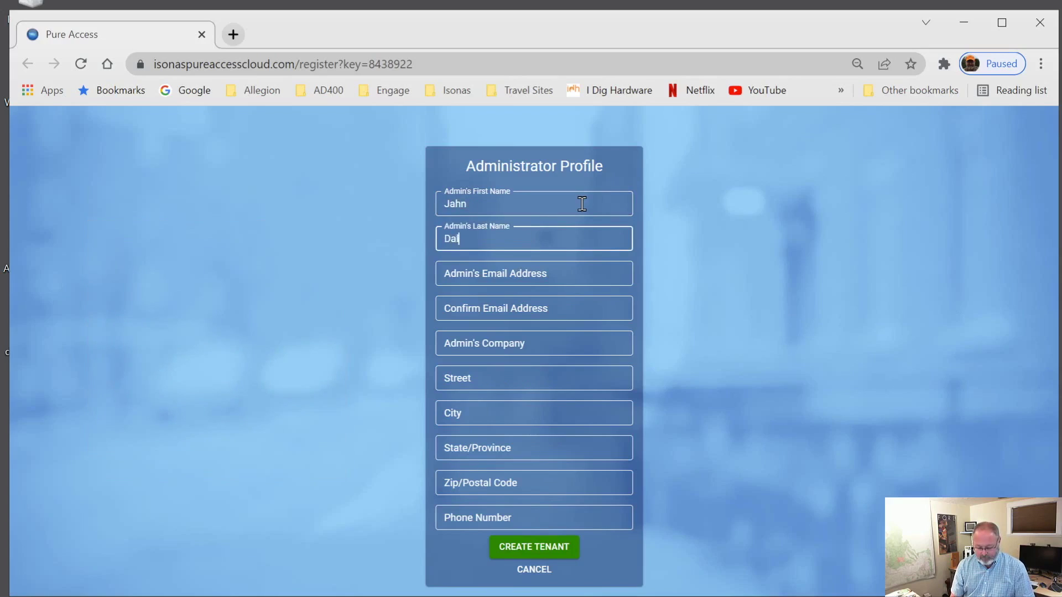
text(r)
key(Return)
click(601, 503)
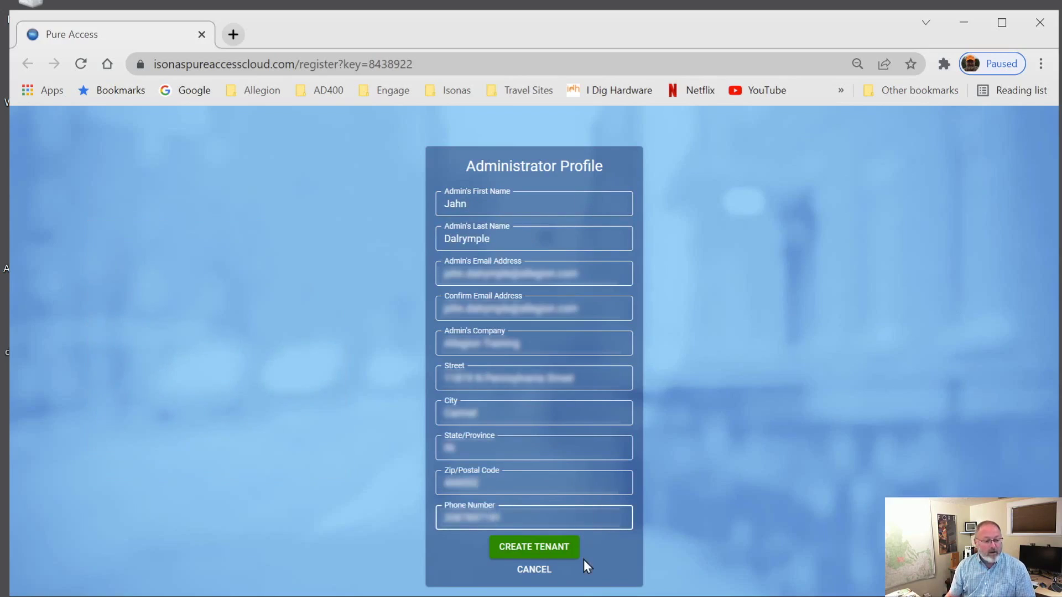
Step: Create the tenant, continue past the success message, and minimize the browser
click(564, 549)
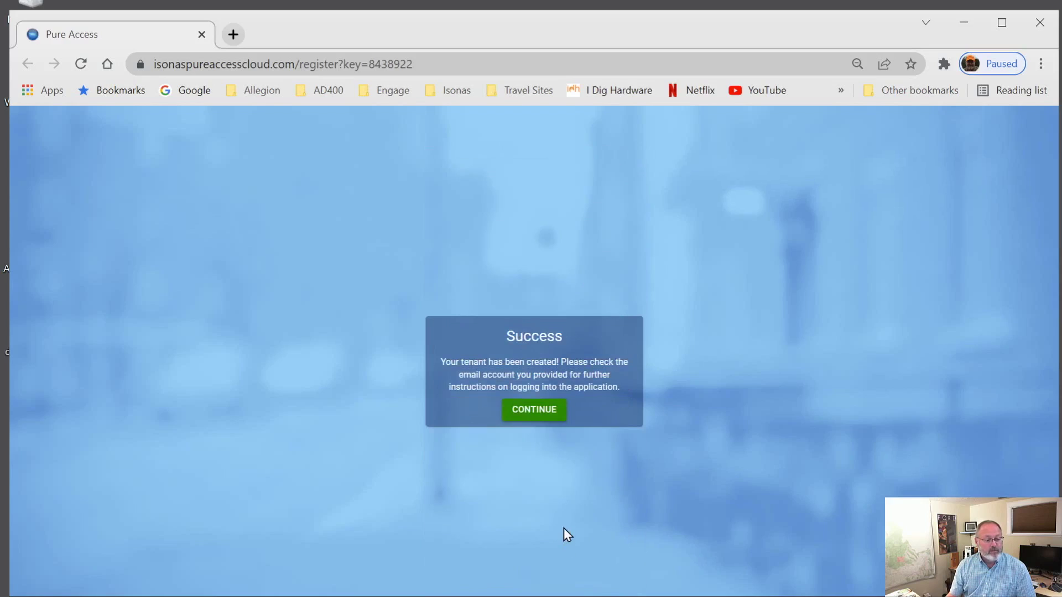
click(541, 421)
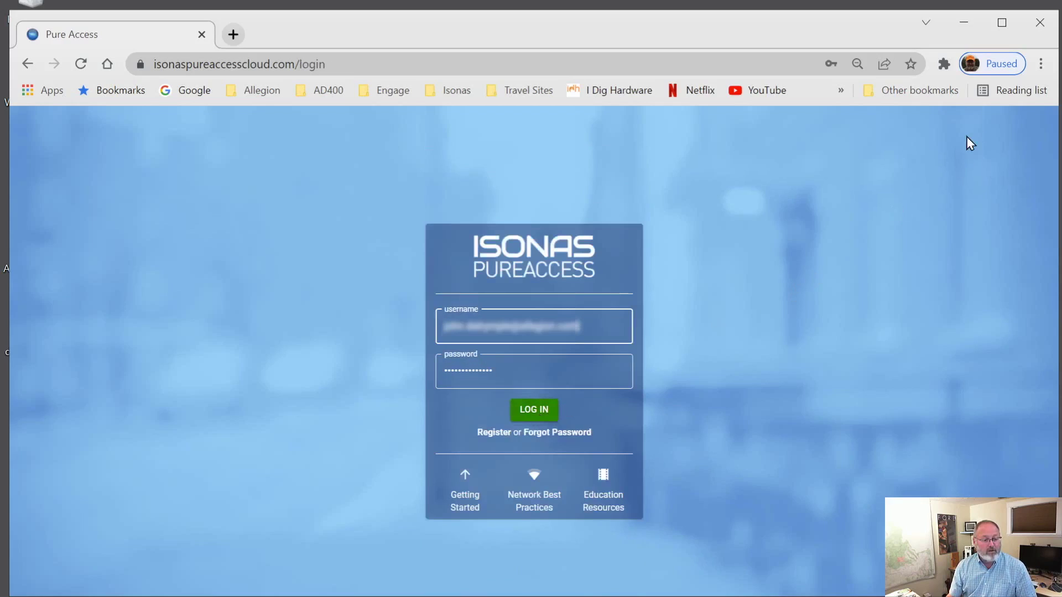
click(964, 23)
Step: Open the newest Pure Access confirmation email and scroll down to its invitation
click(742, 31)
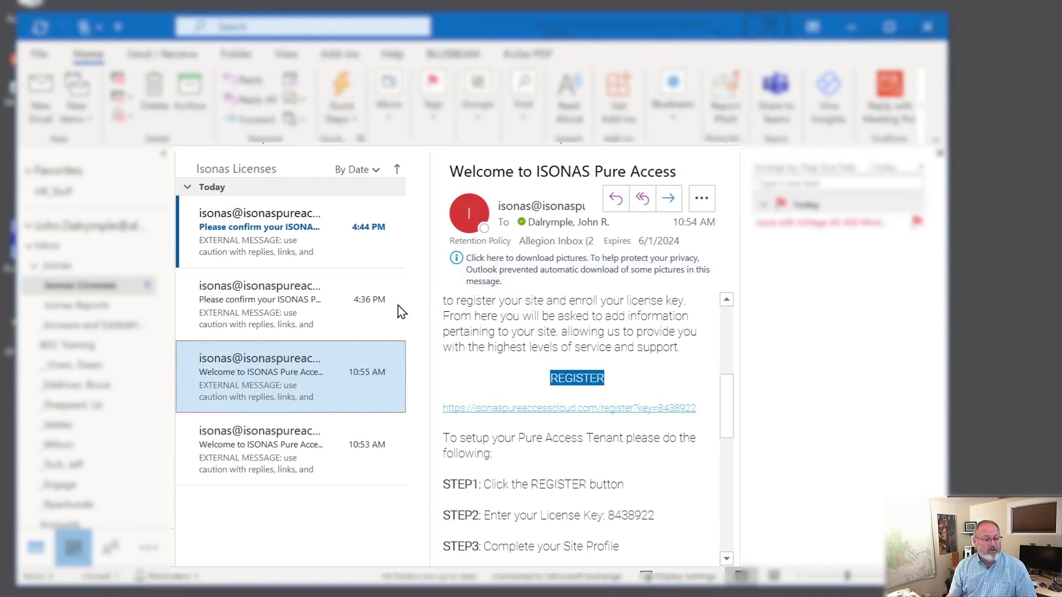
click(293, 241)
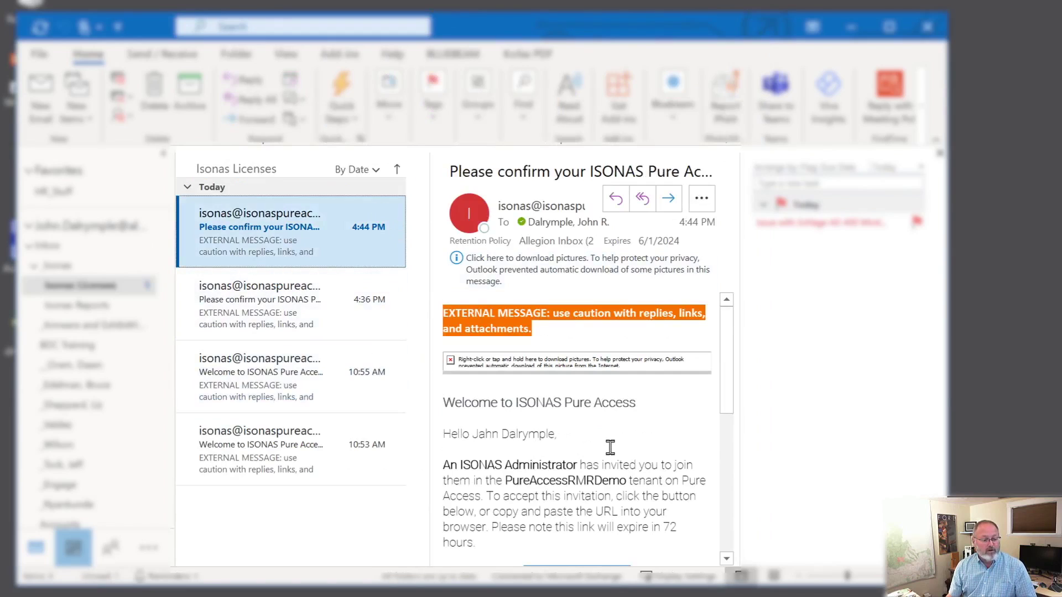
scroll(610, 448, down, 1)
scroll(611, 448, down, 2)
scroll(655, 448, down, 2)
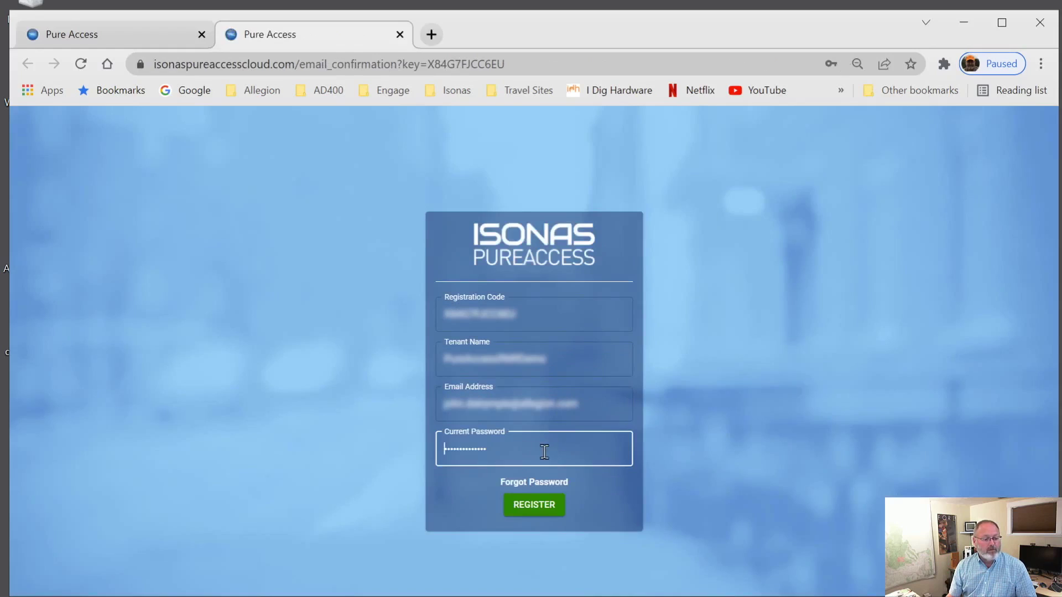
Step: Register the account with the tenant, log in with saved credentials, and list the tenants
click(534, 505)
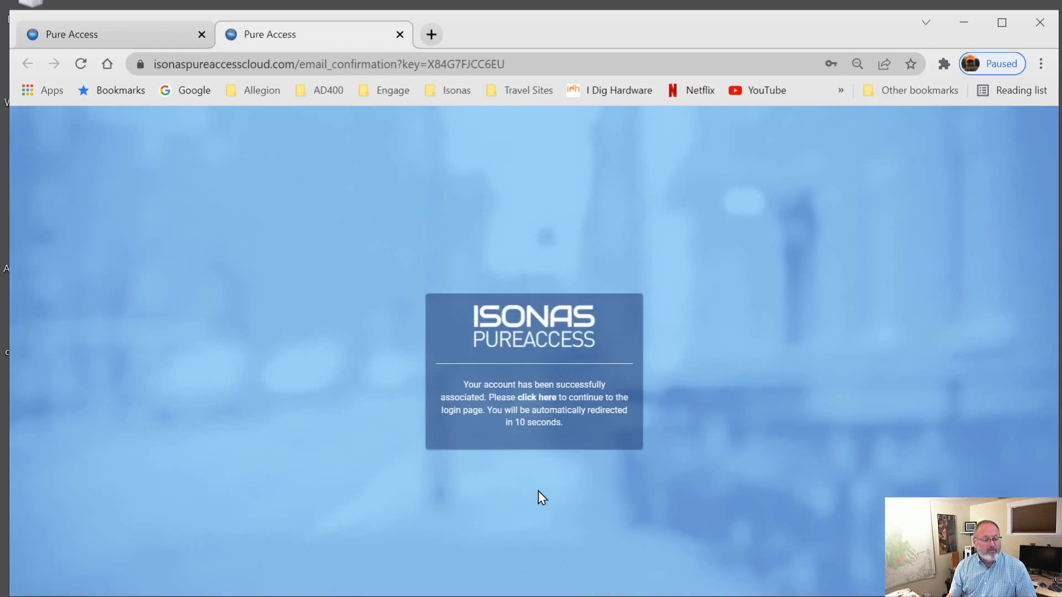
click(549, 398)
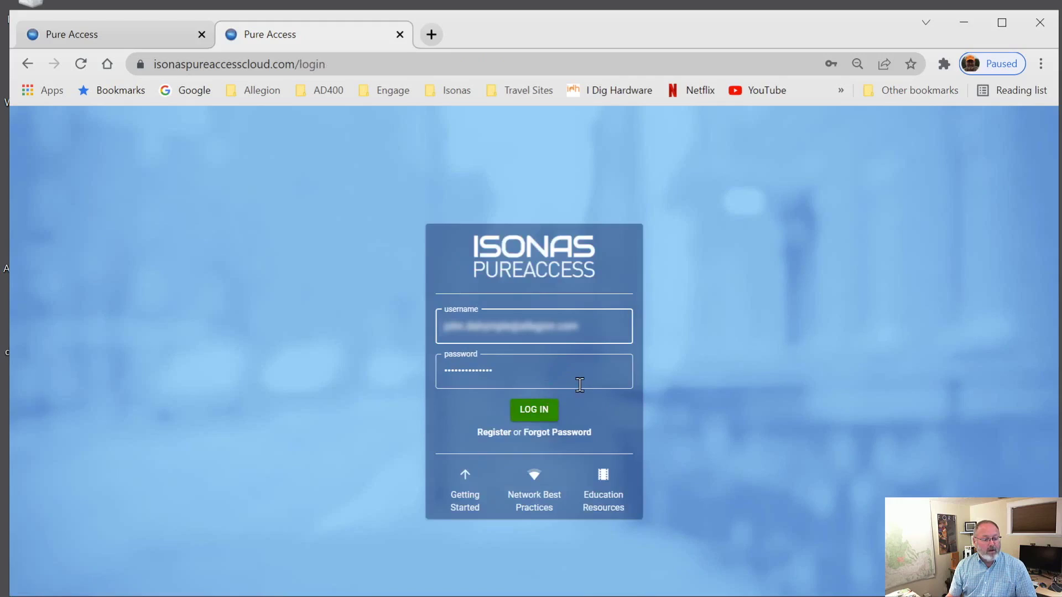
click(542, 415)
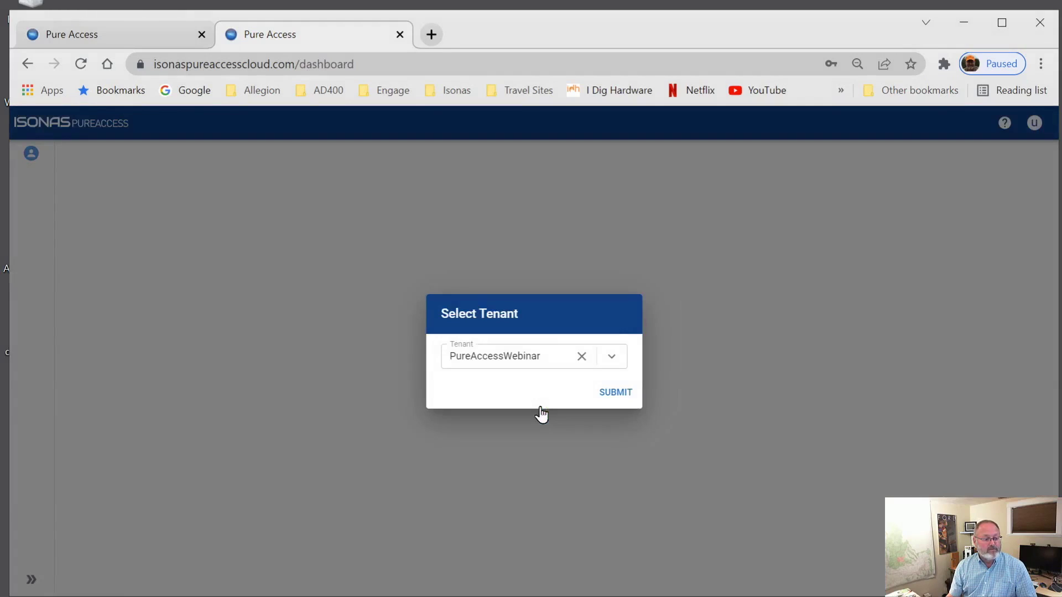
click(611, 358)
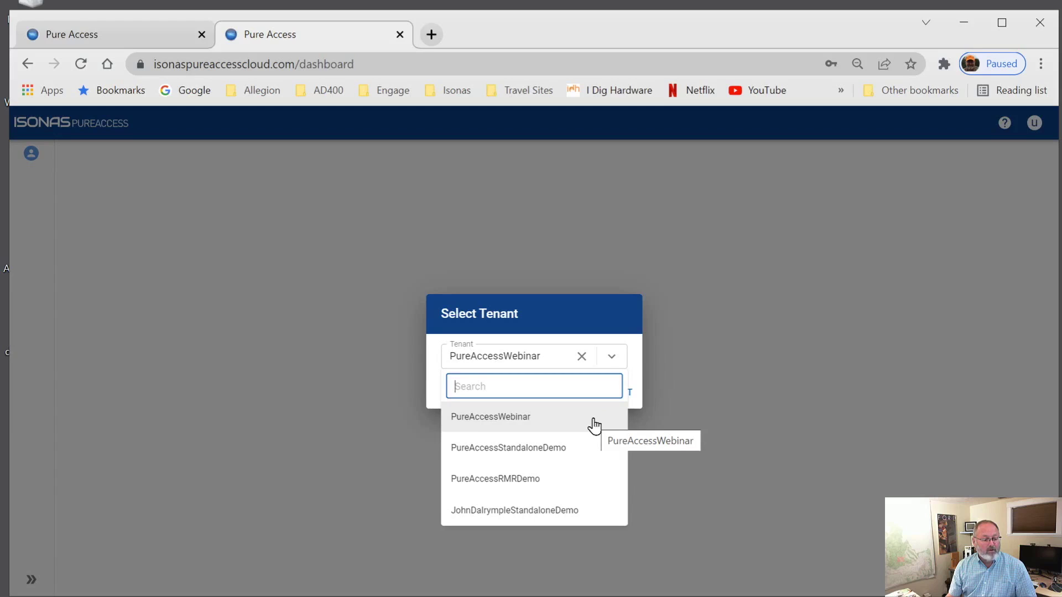
Step: Choose the PureAccessRMRDemo tenant, submit, and view its Settings page
click(587, 479)
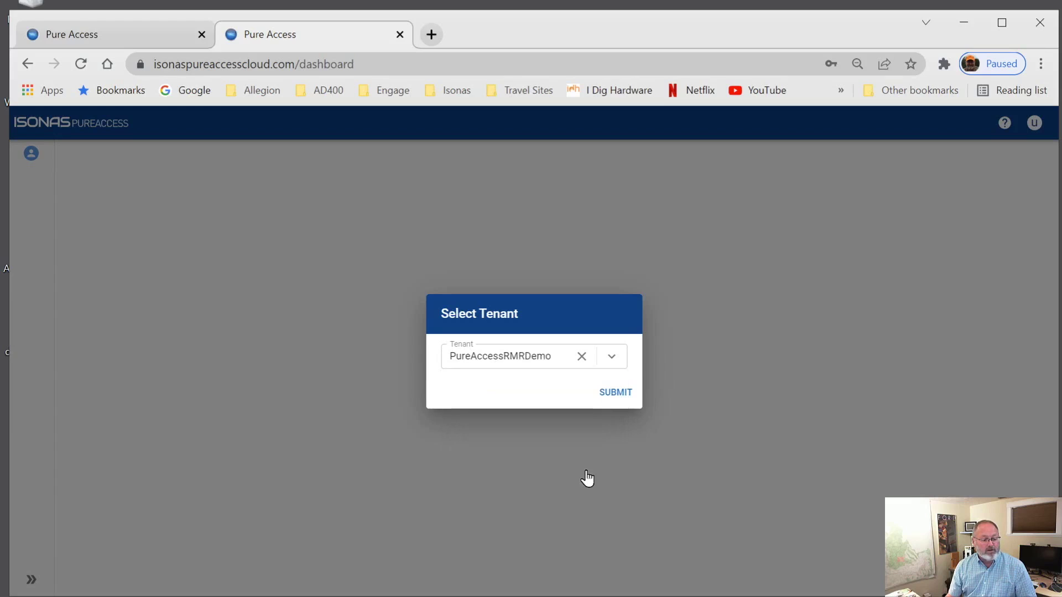
click(610, 394)
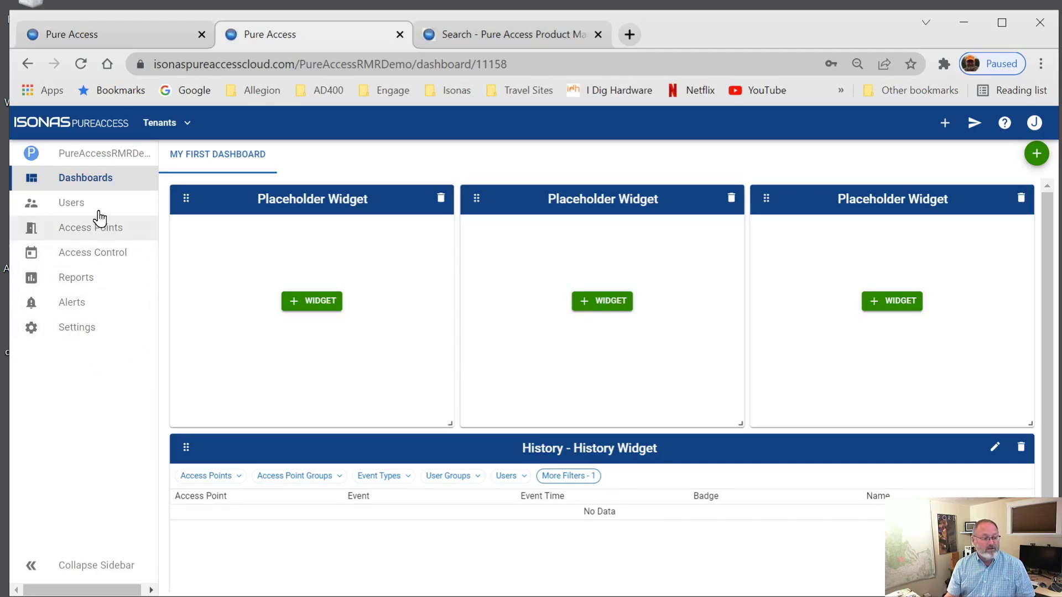
click(77, 331)
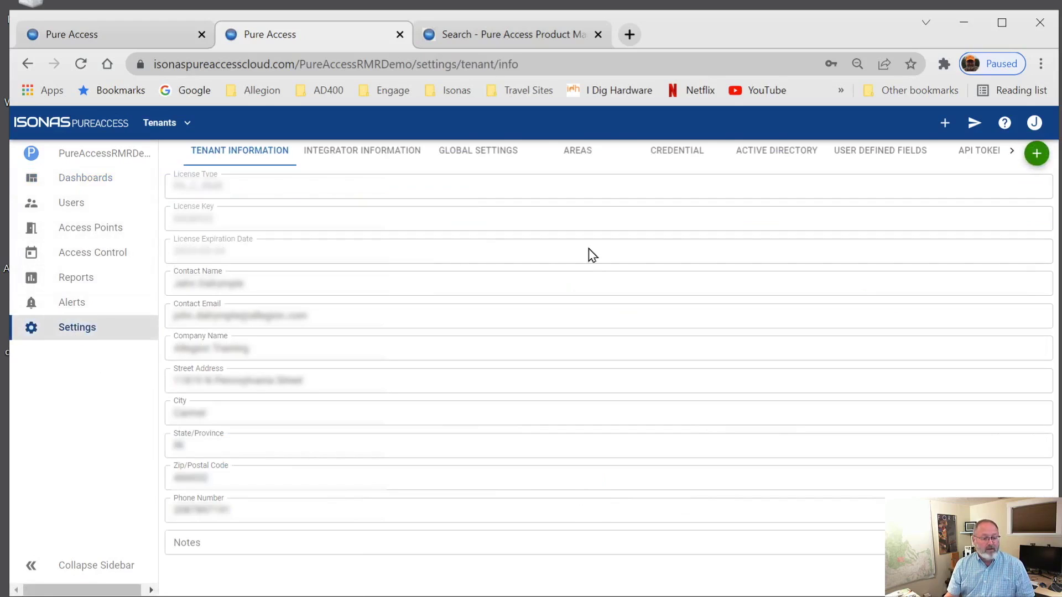
Step: Start a new sub-tenant and enter the name ABCAuto
click(1036, 157)
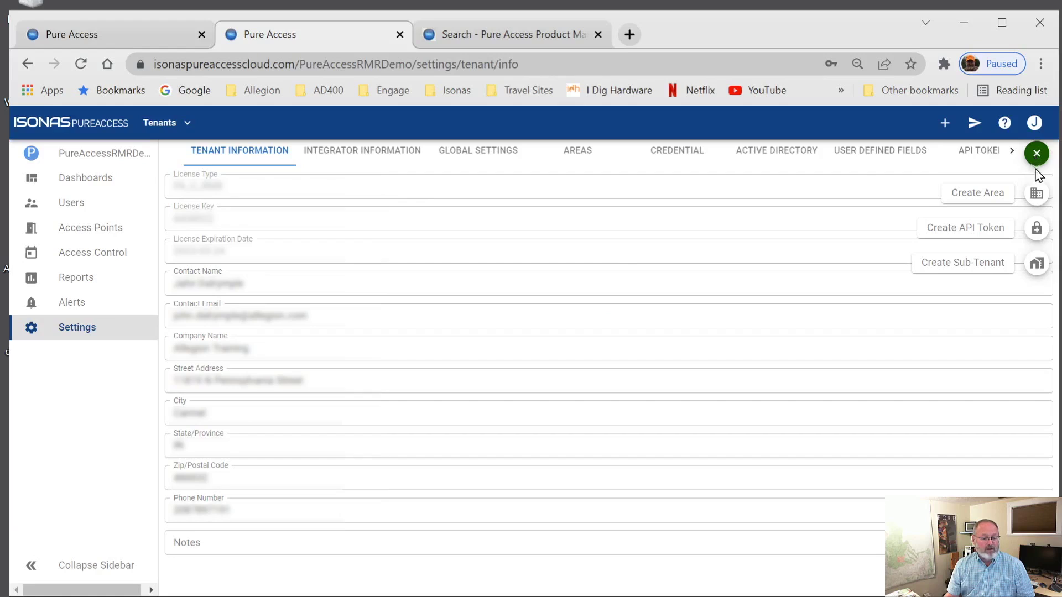
click(984, 273)
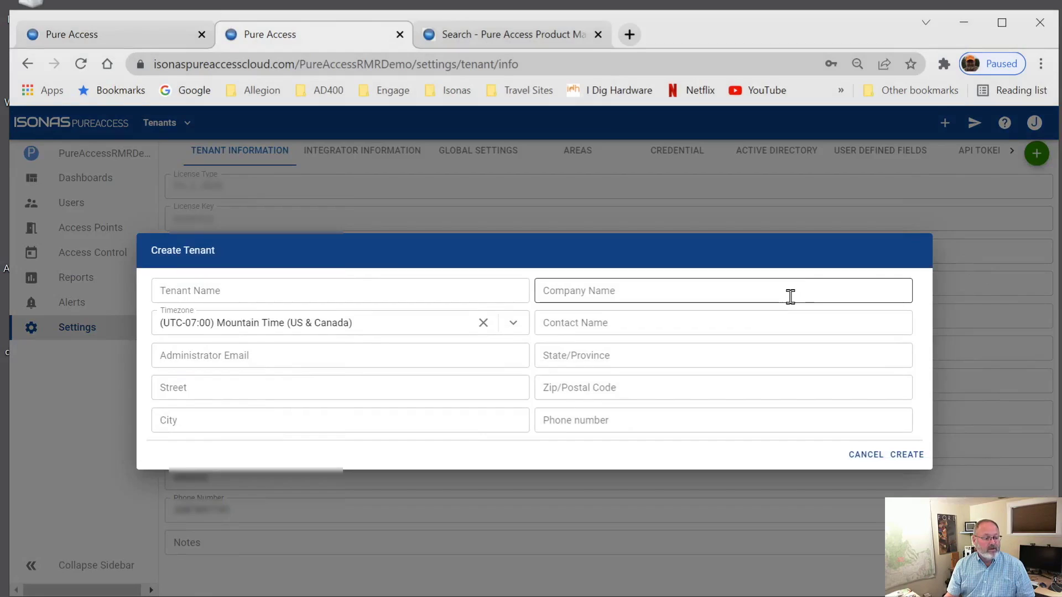
click(428, 298)
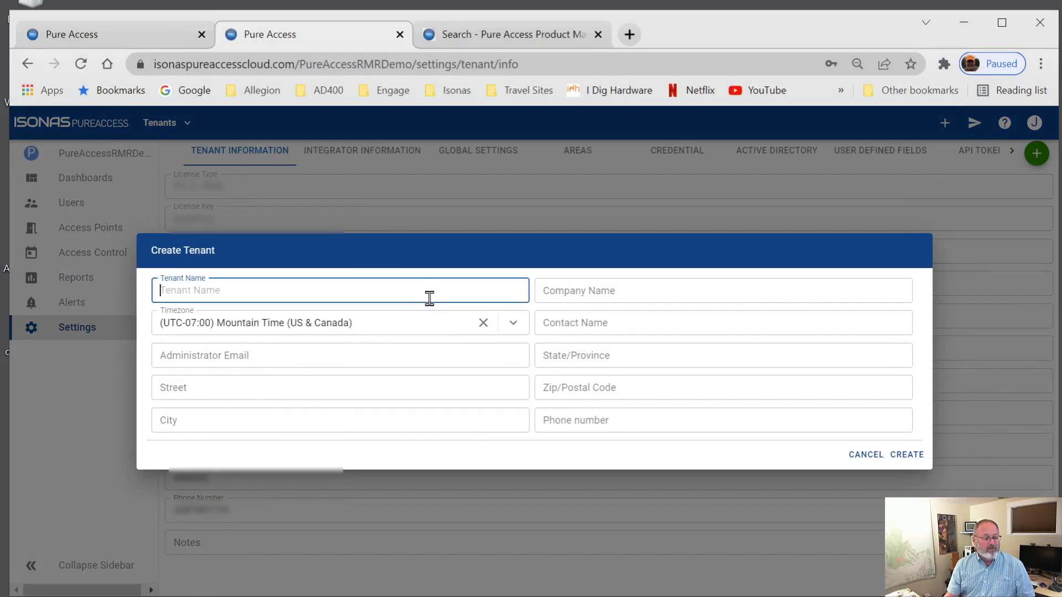
text(ABCAuto)
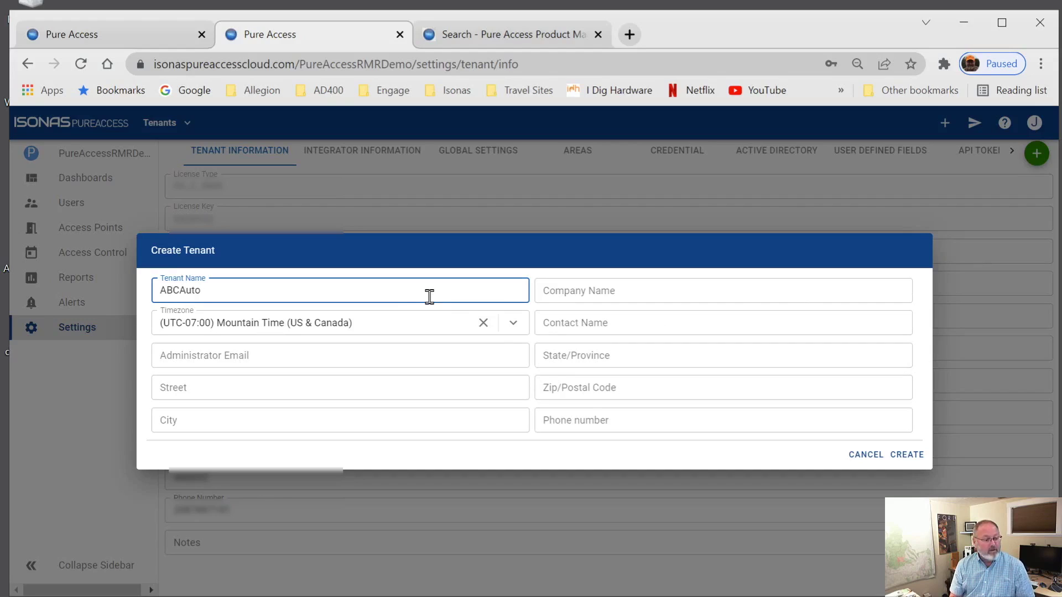
Step: Keep Mountain Time, autofill the admin's email, contact and address details, and create the sub-tenant
key(Tab)
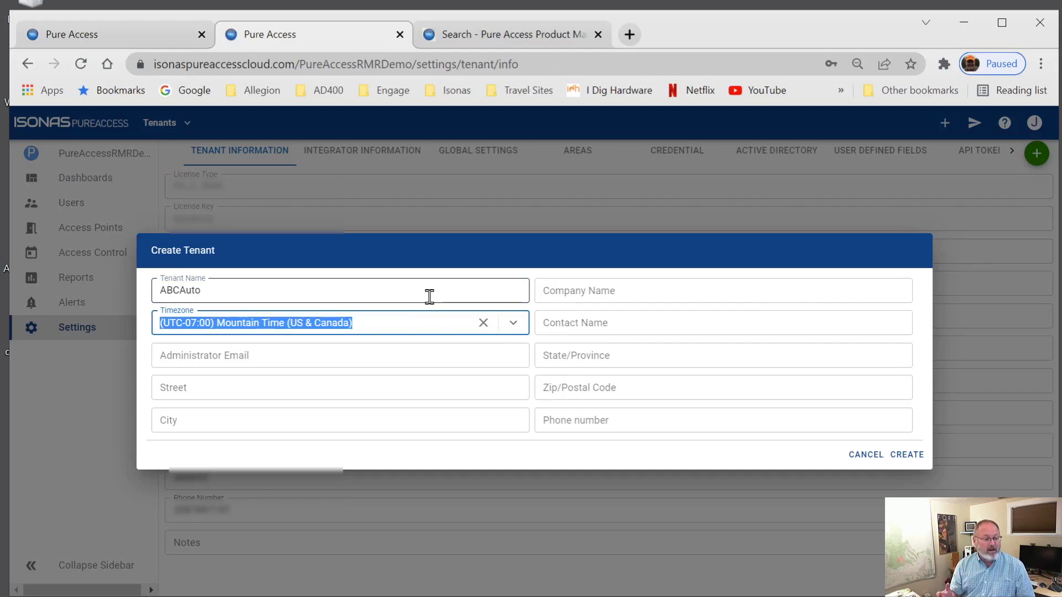
key(Tab)
key(Tab)
key(Tab)
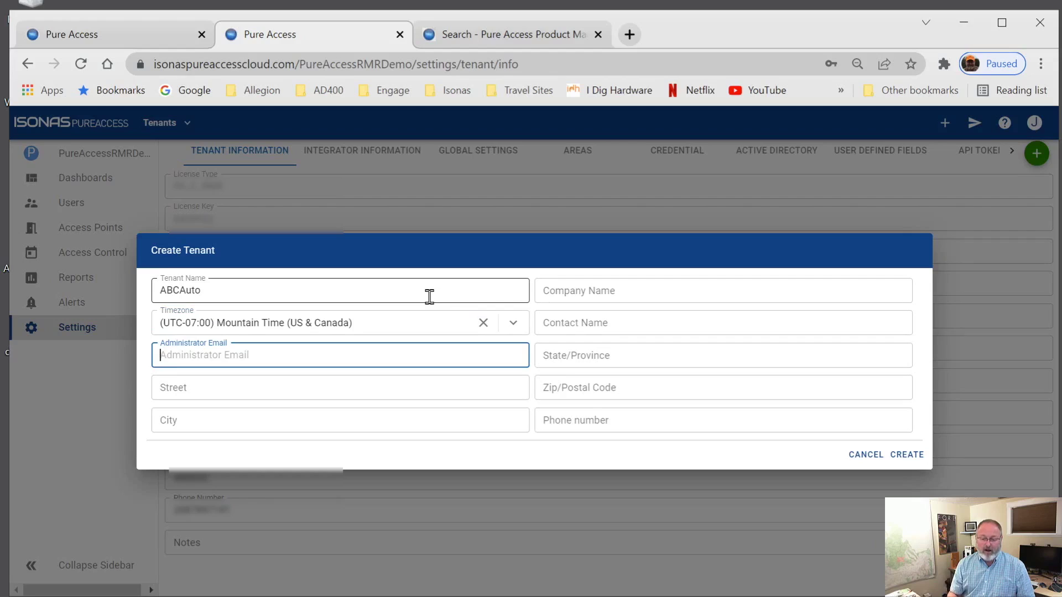
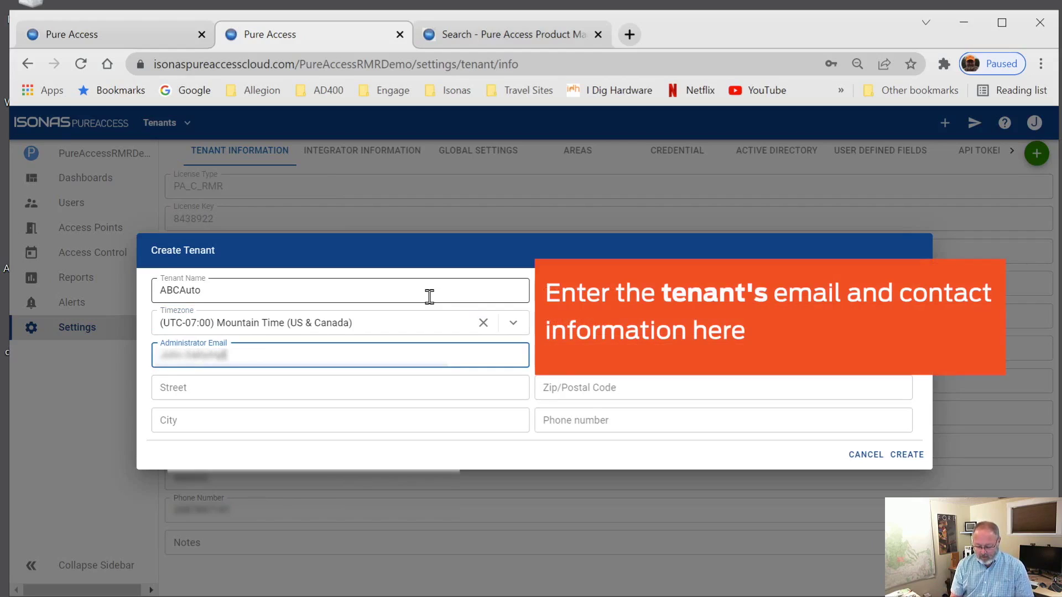
key(Down)
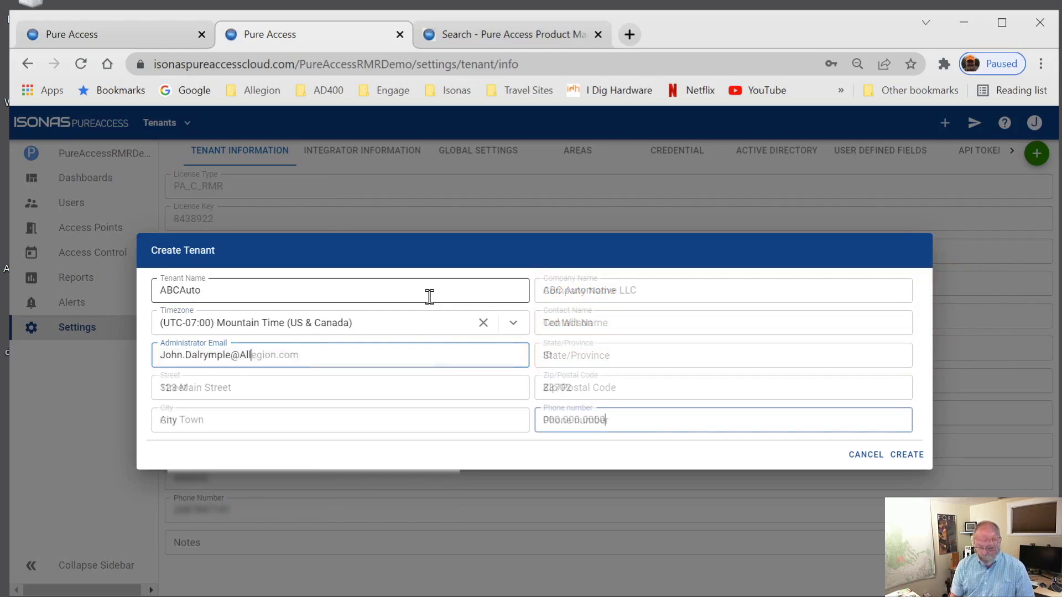
key(Return)
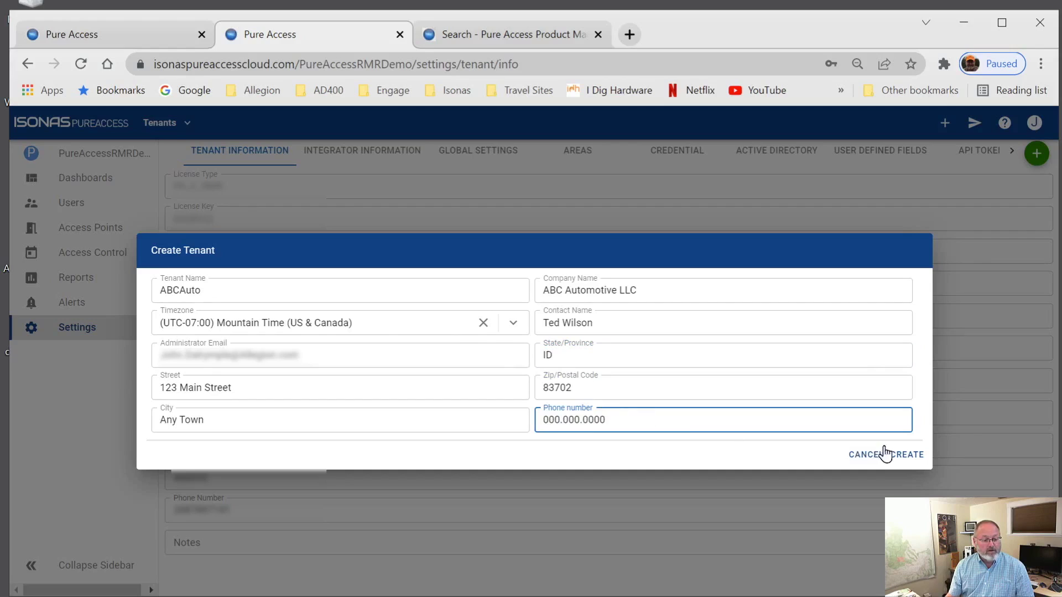
click(899, 458)
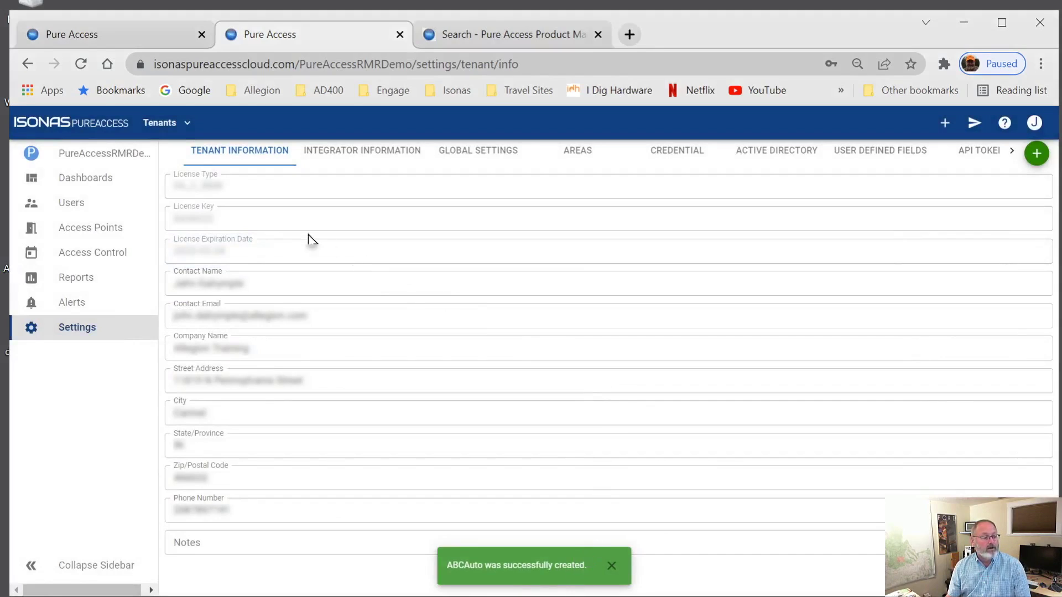
Step: Switch to the ABCAuto tenant from the top-bar list and open its Dashboards view
click(190, 132)
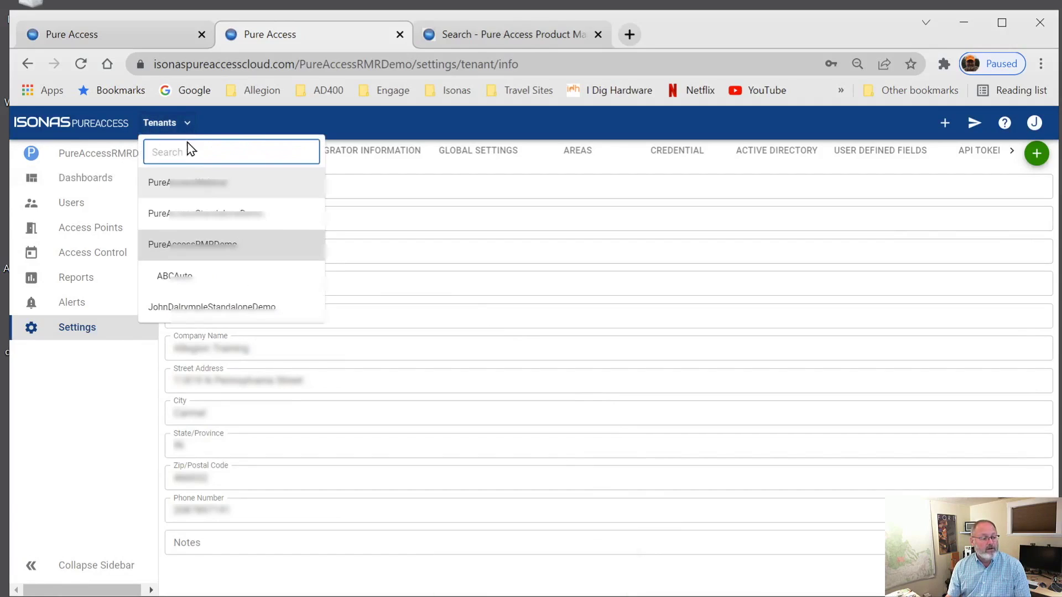
click(203, 275)
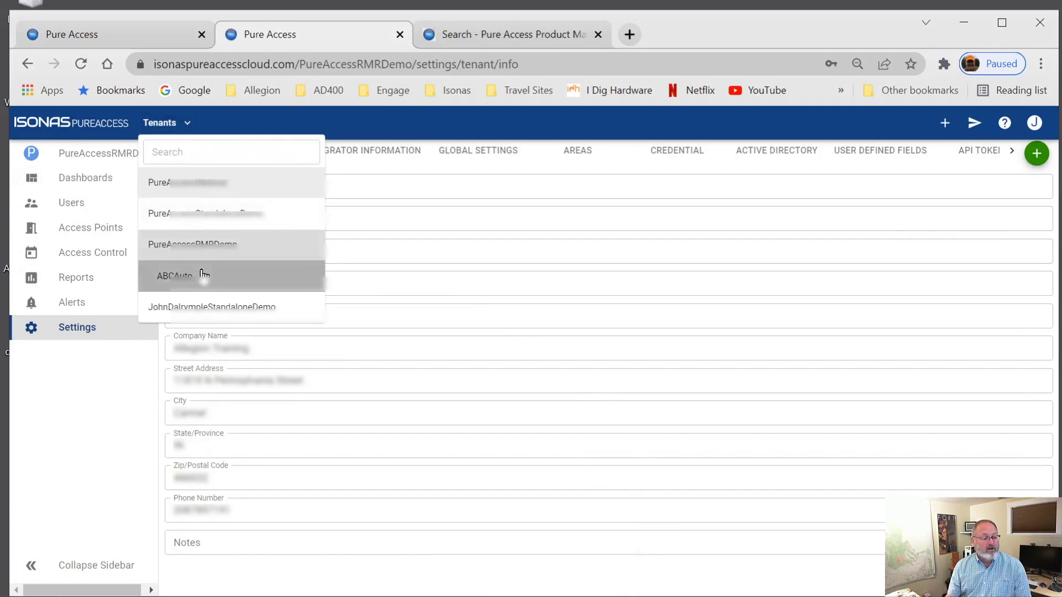
click(113, 187)
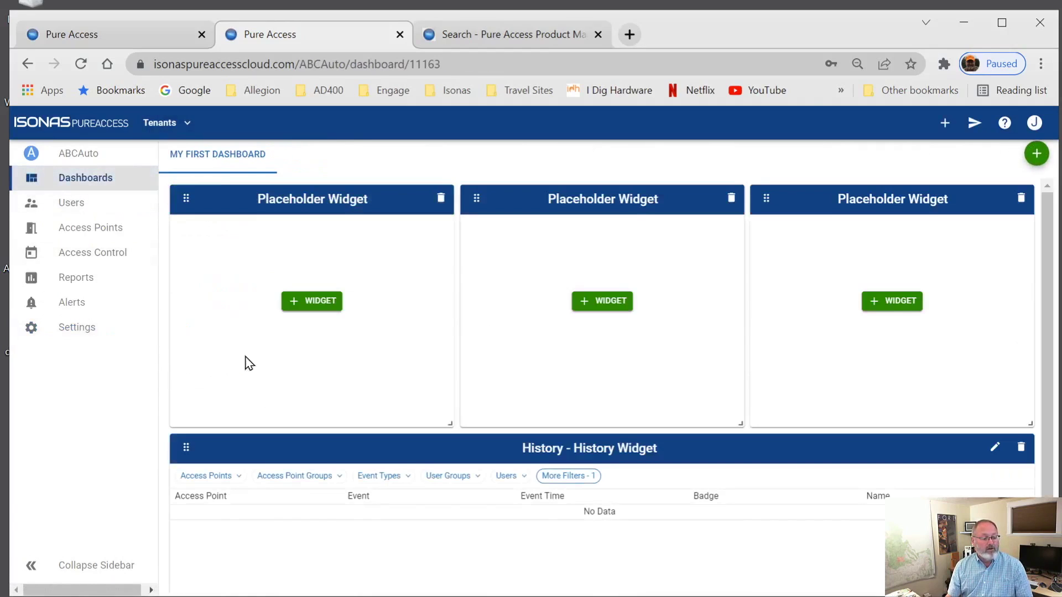